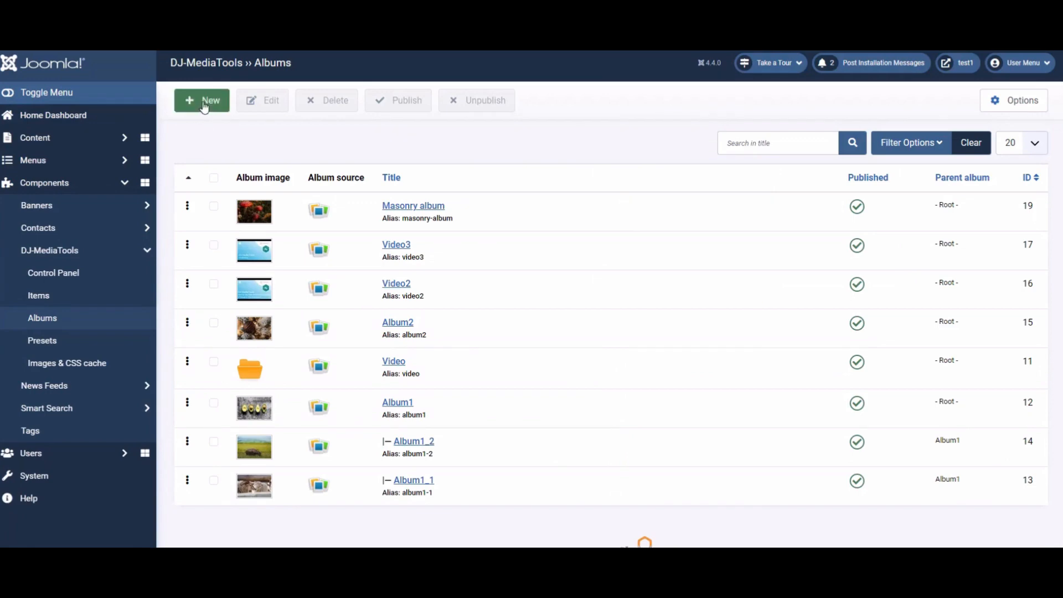
- Start a new album and give it the title Test2
click(205, 105)
click(185, 159)
text(Test2)
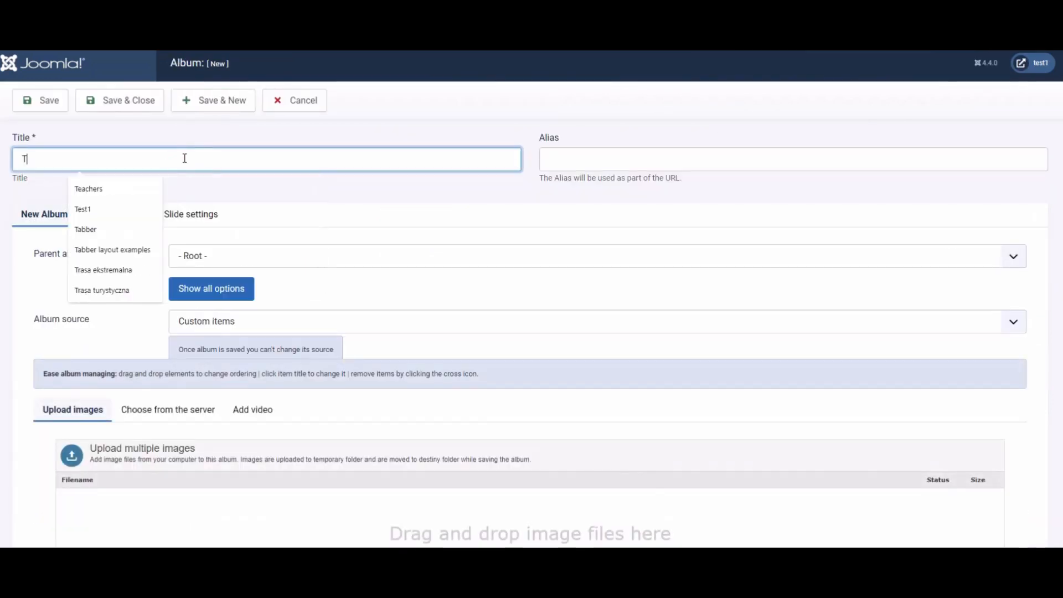
click(384, 194)
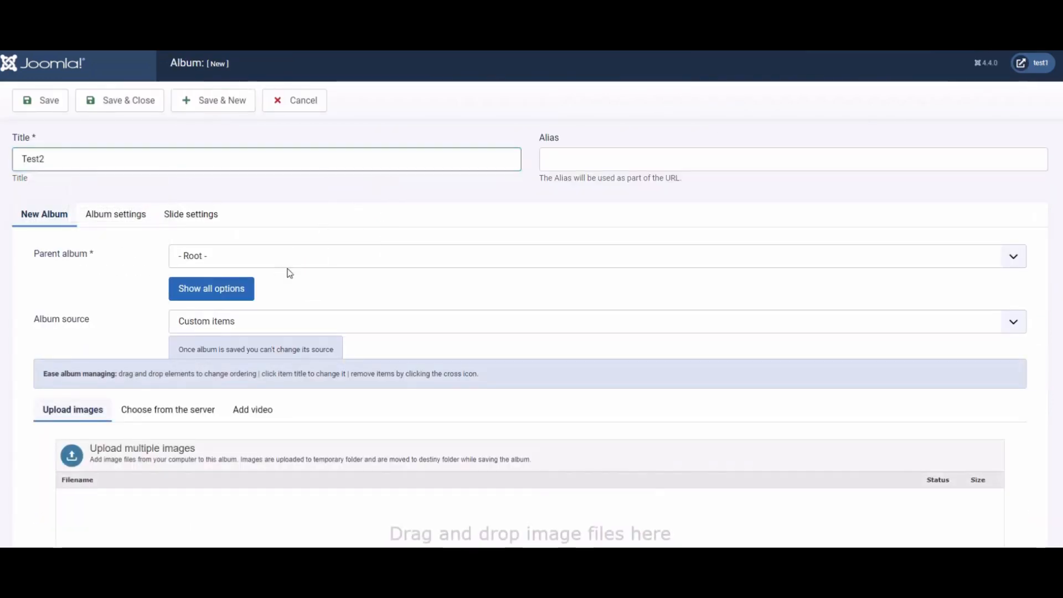
- Upload the images cosmetics1 to cosmetics5 into the album
scroll(305, 267, down, 2)
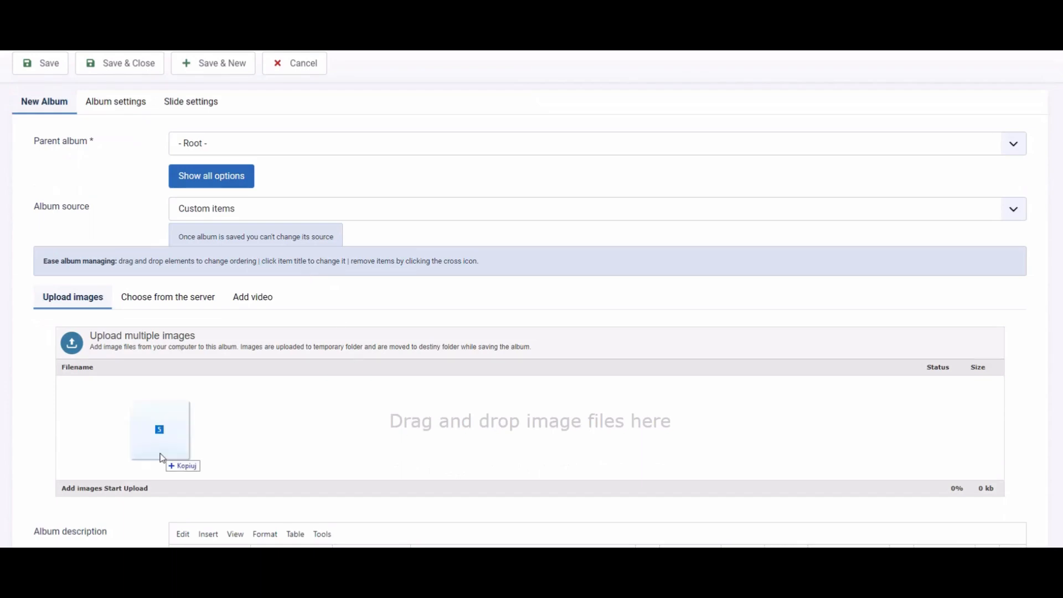
drag(162, 458, 159, 457)
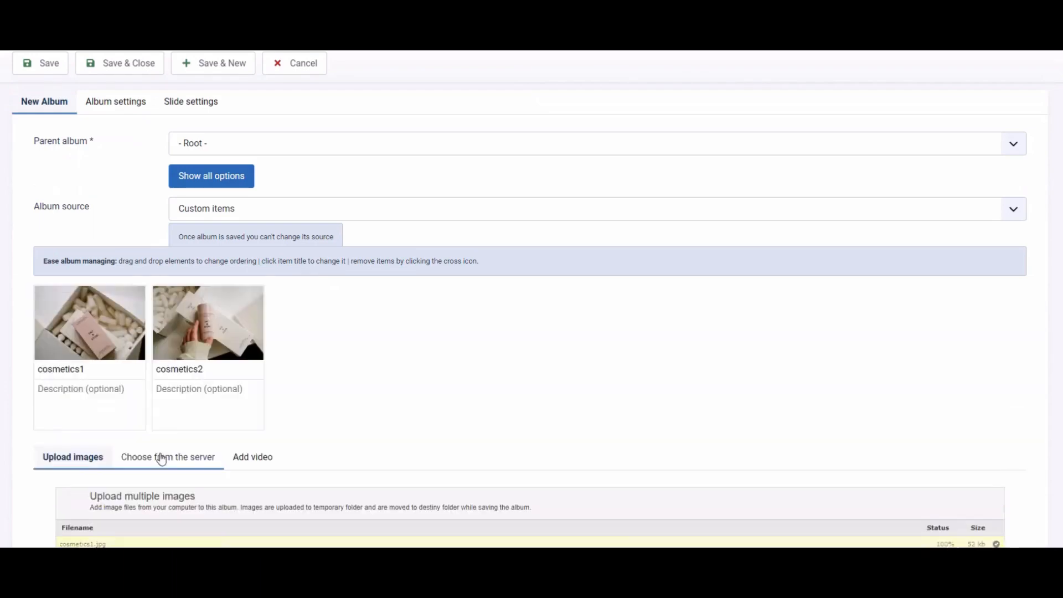
scroll(149, 460, up, 2)
scroll(148, 461, down, 2)
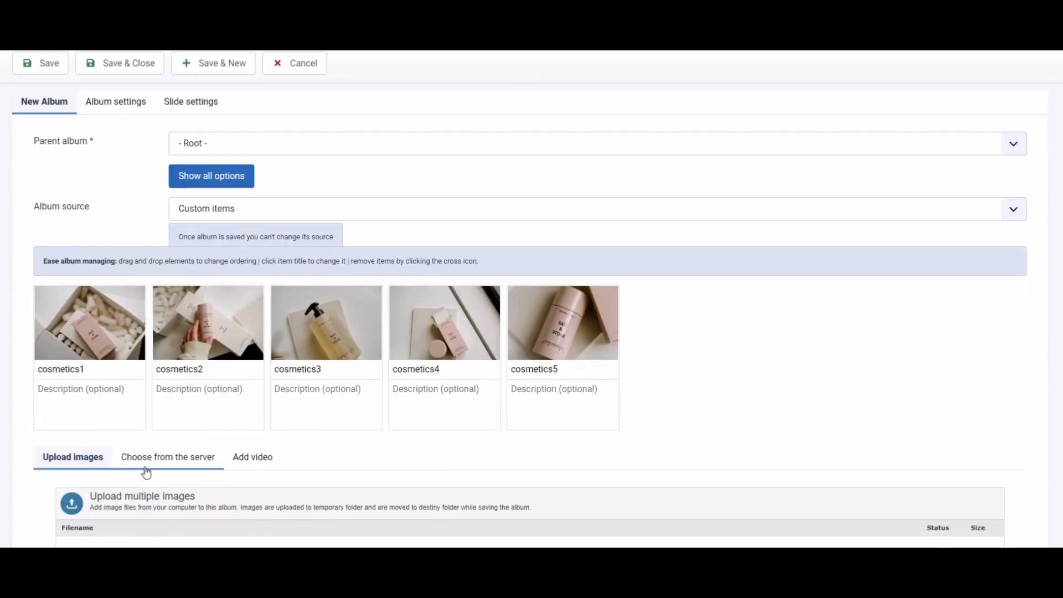
- Paste the same description text into the description field of each of the five images
click(111, 421)
key(ctrl+v)
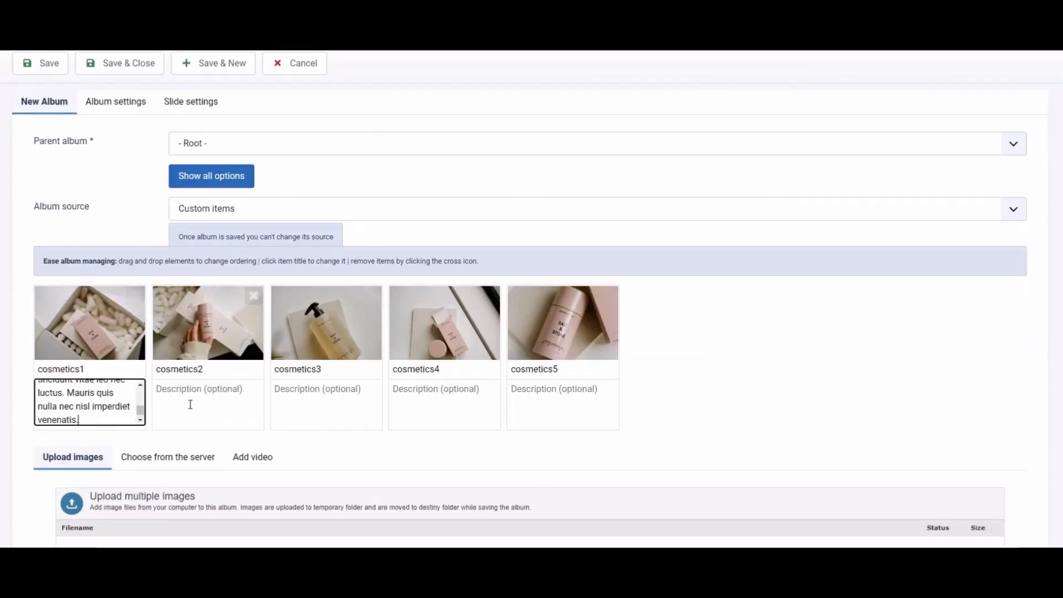
click(191, 403)
key(ctrl+v)
click(318, 405)
key(ctrl+v)
click(453, 399)
key(ctrl+v)
click(568, 402)
text(v)
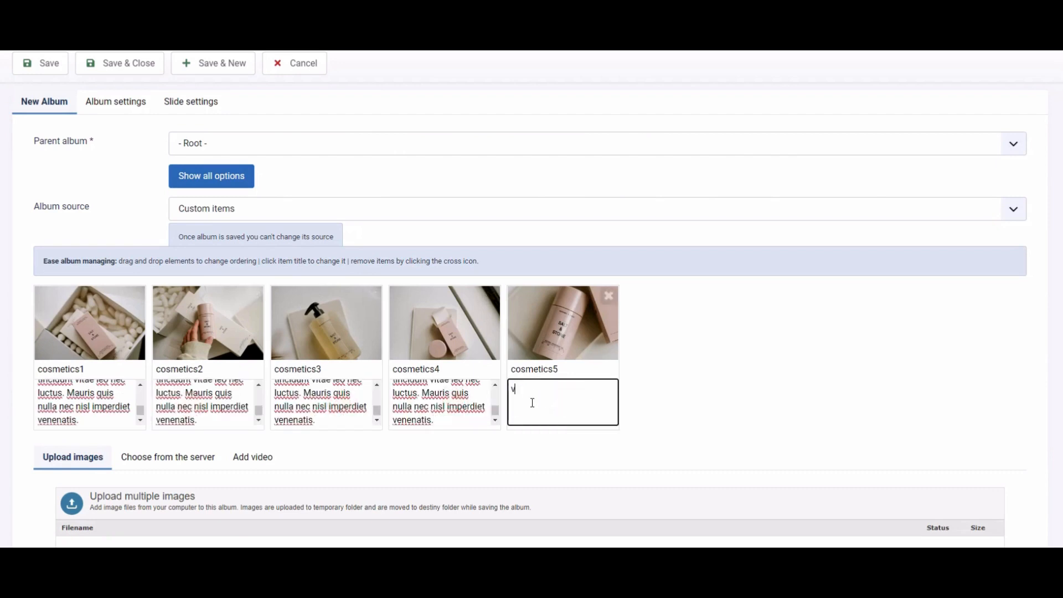
key(ctrl+v)
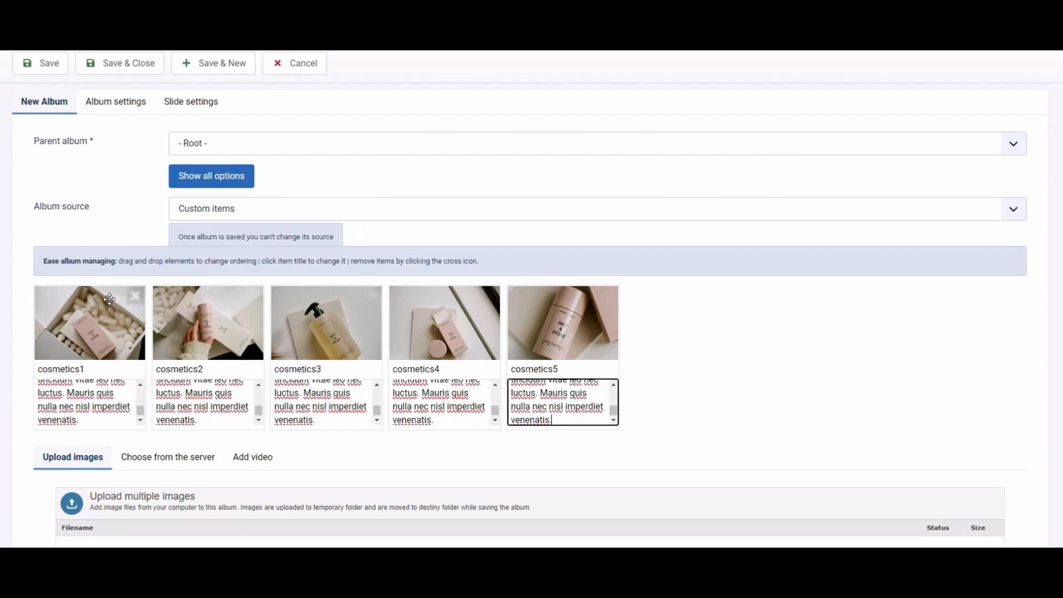
- Save and close the album, then open the Test2 album's items list
click(133, 63)
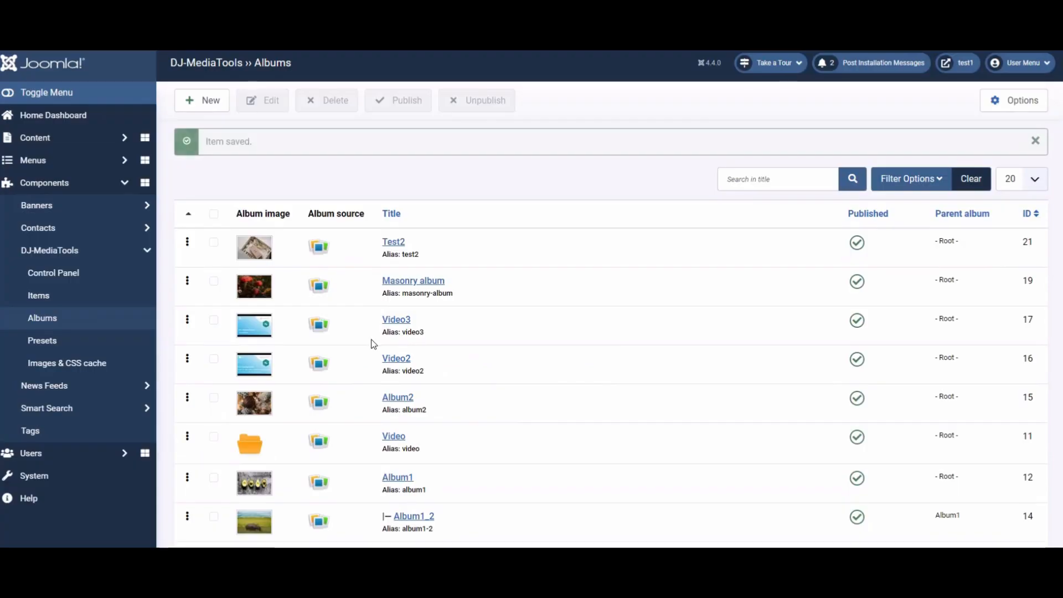
click(321, 253)
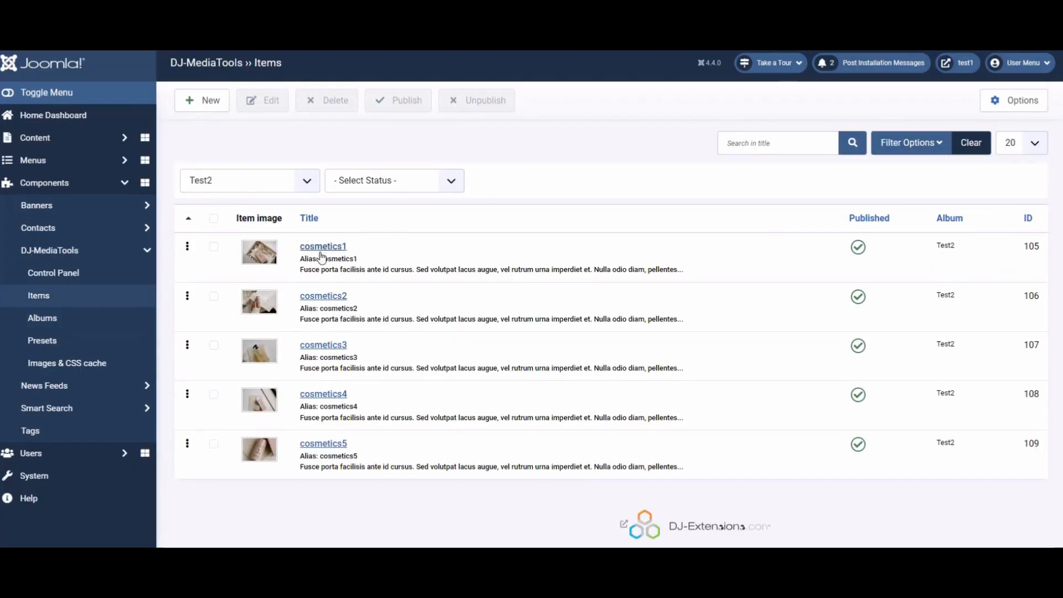
- Set the cosmetics1 item's link type to Menu item pointing to Album1 and save it
click(331, 247)
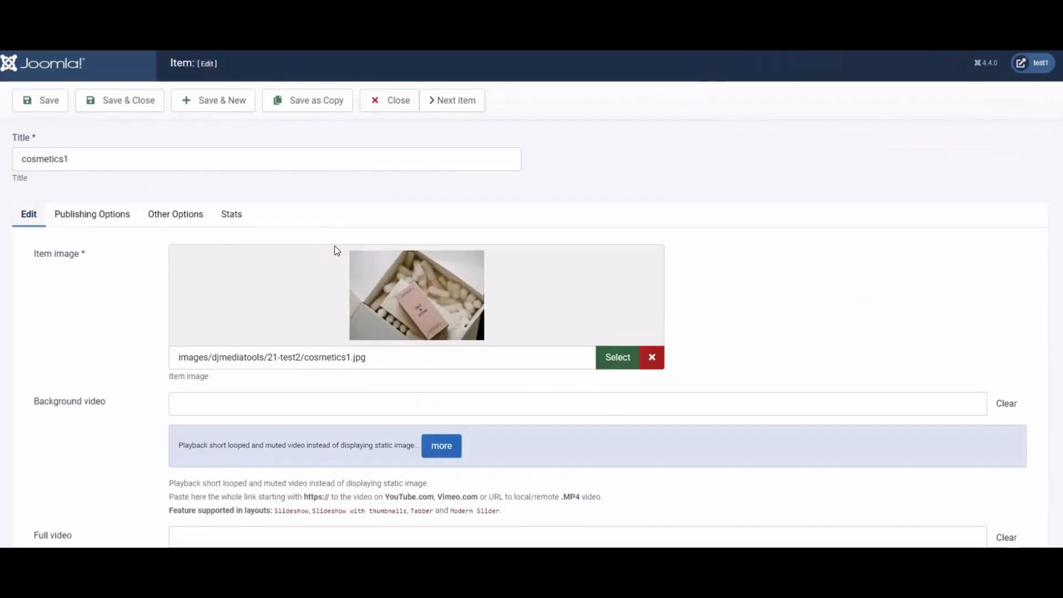
click(165, 222)
click(229, 275)
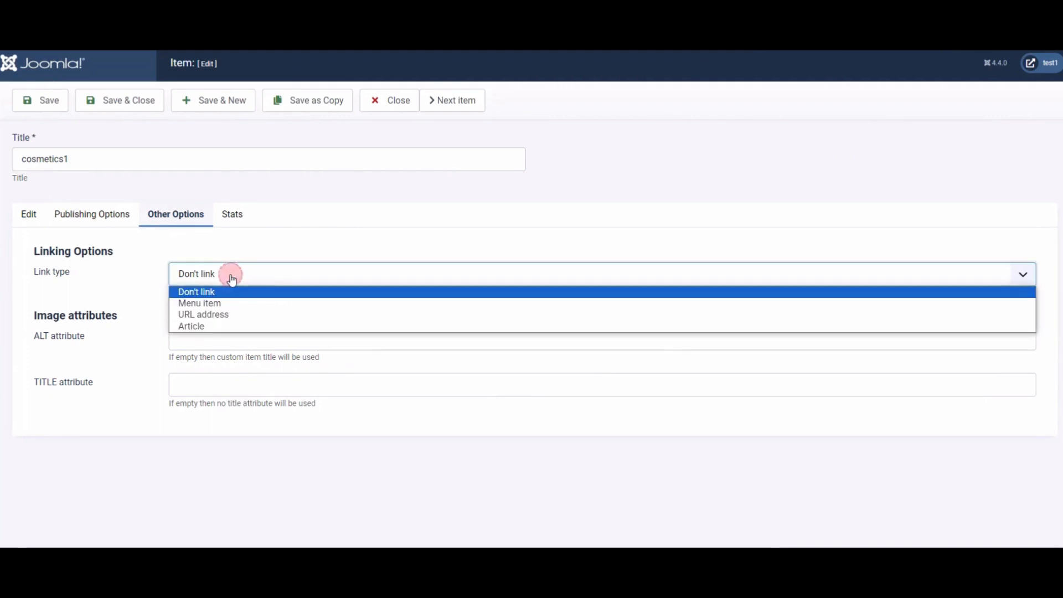
click(247, 304)
click(237, 320)
click(238, 359)
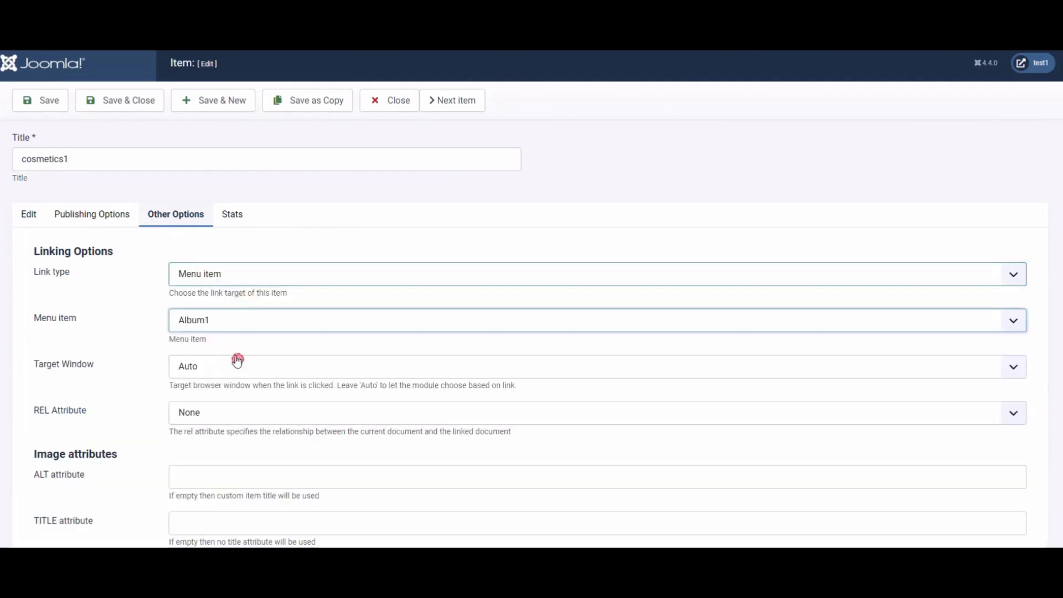
click(119, 100)
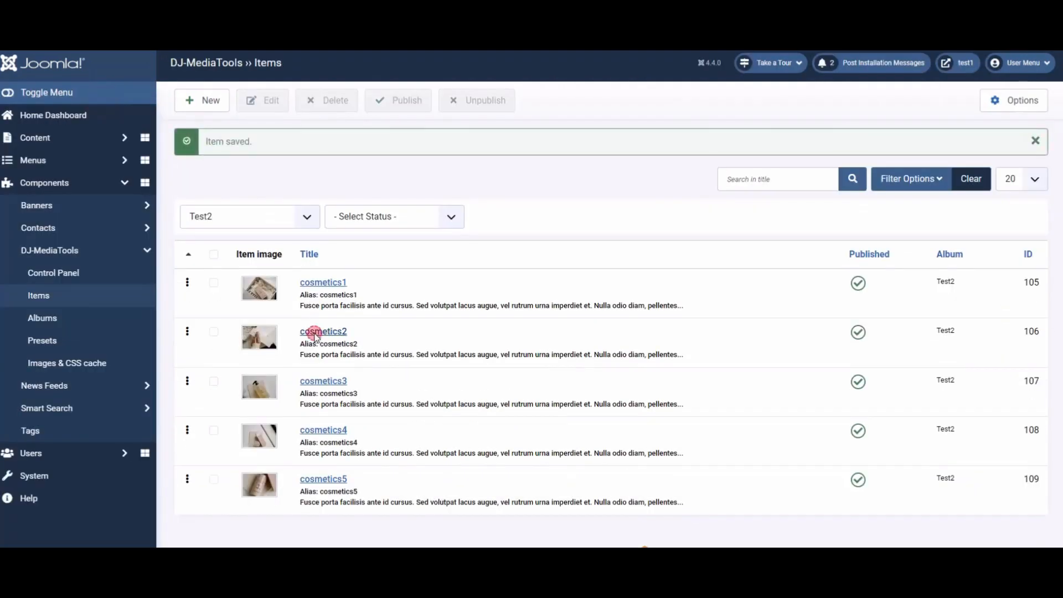
- Set the cosmetics2 item's link type to Menu item pointing to Album1 and save it
click(315, 332)
click(193, 217)
click(256, 275)
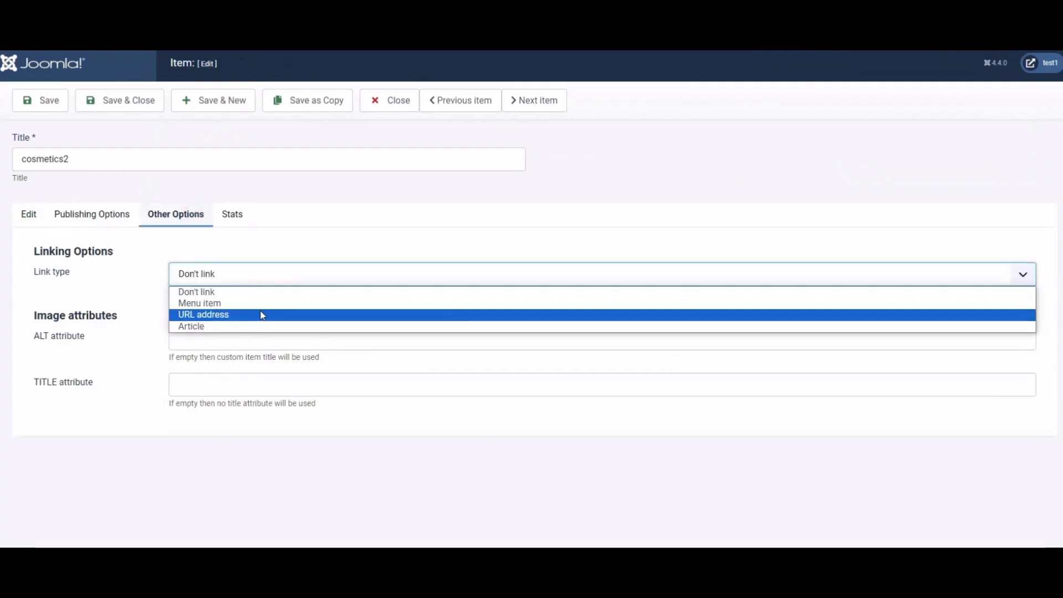
click(259, 303)
click(257, 321)
click(264, 360)
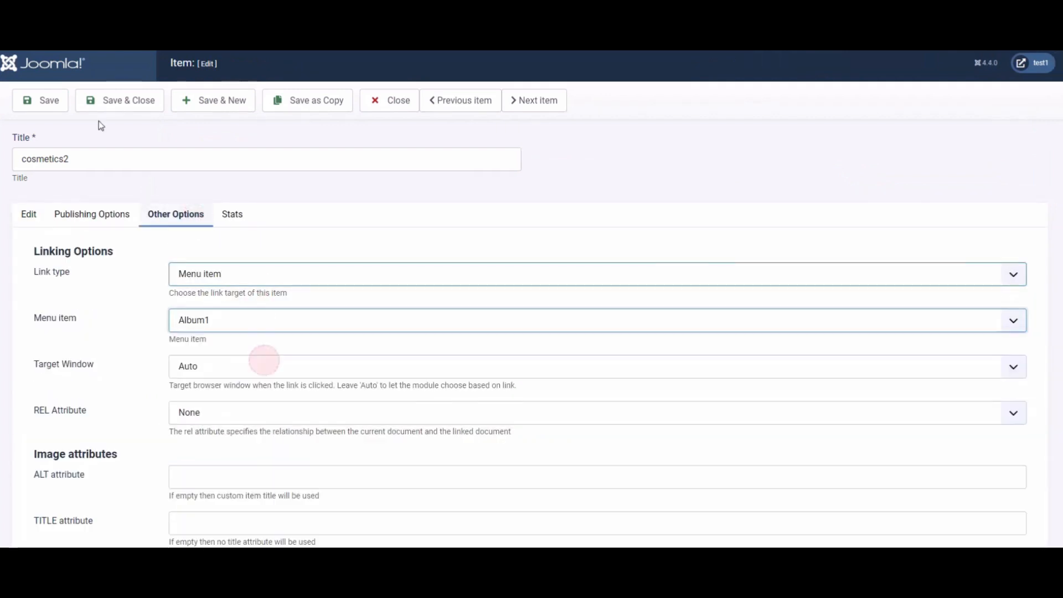
click(110, 108)
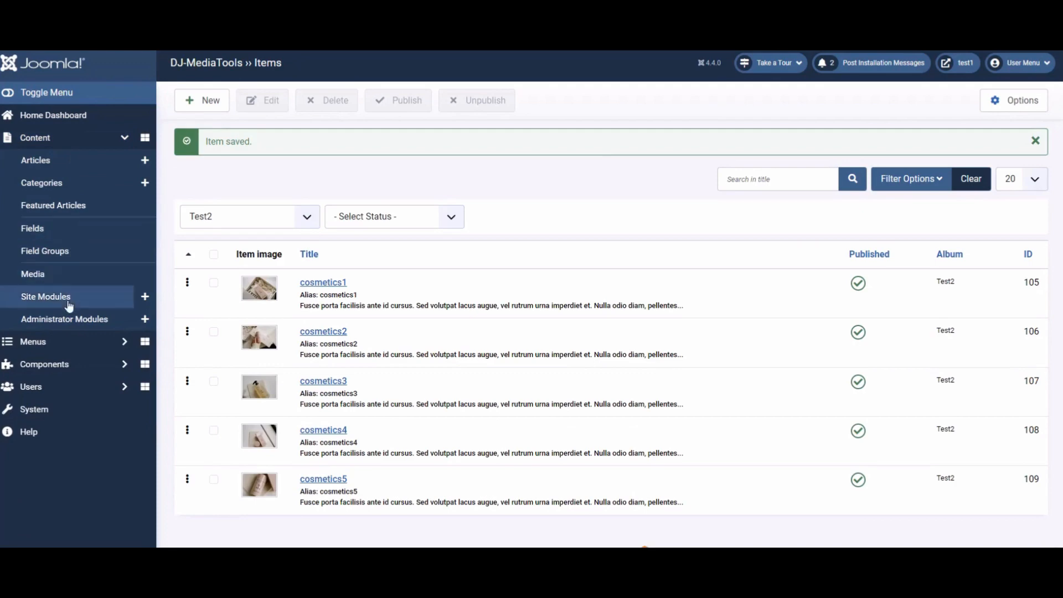
- Create a new DJ-MediaTools Album site module titled Test2
click(68, 300)
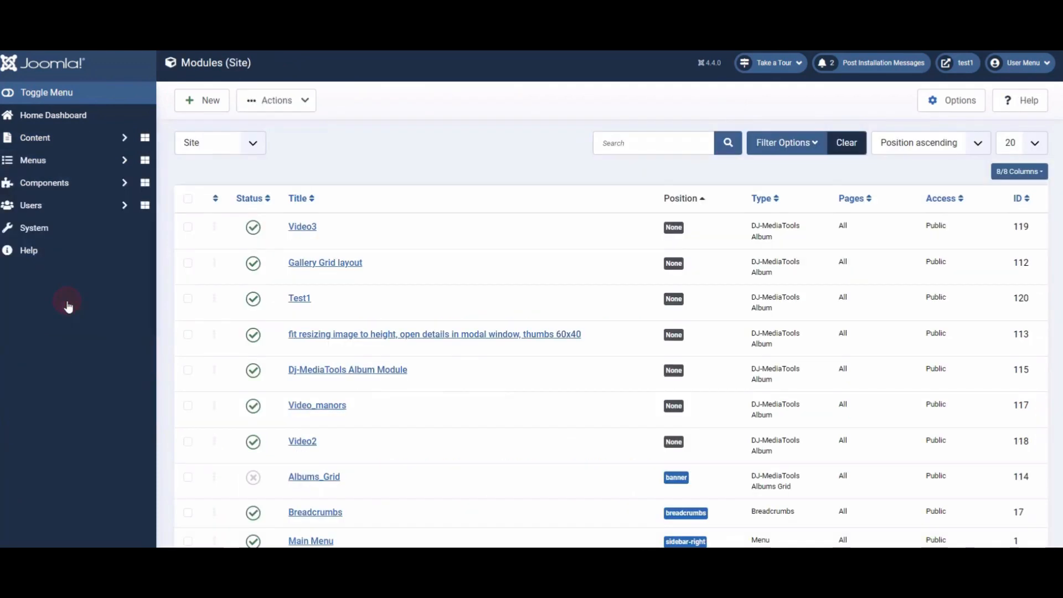
click(206, 110)
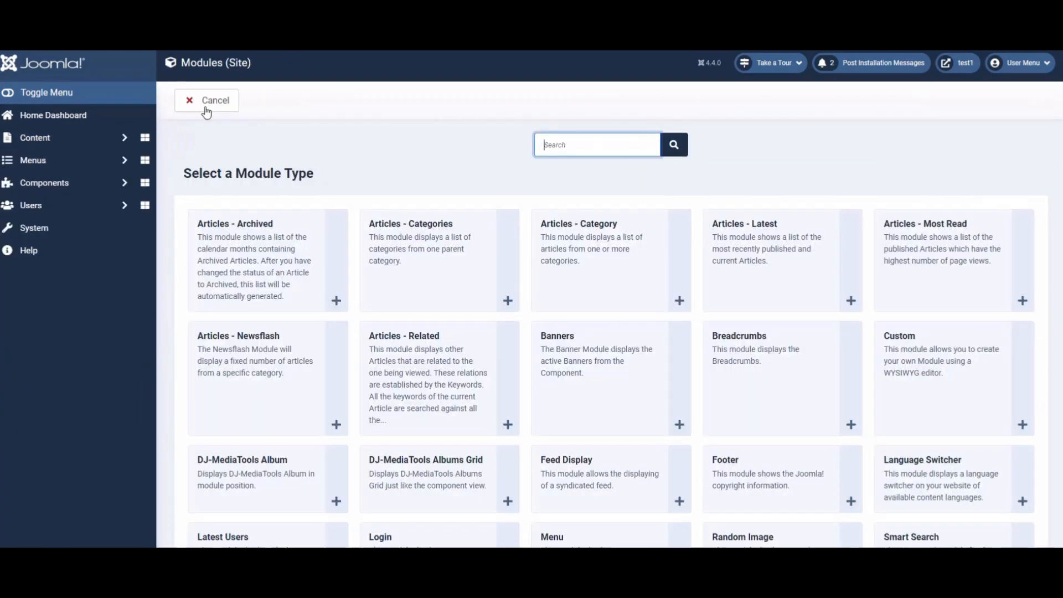
click(258, 473)
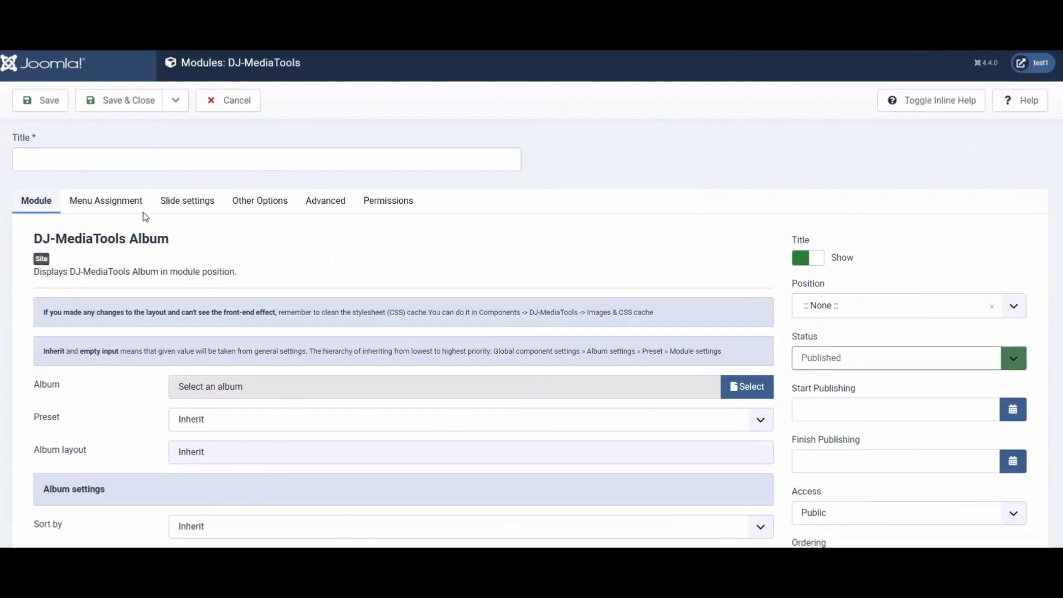
click(119, 155)
text(Test2)
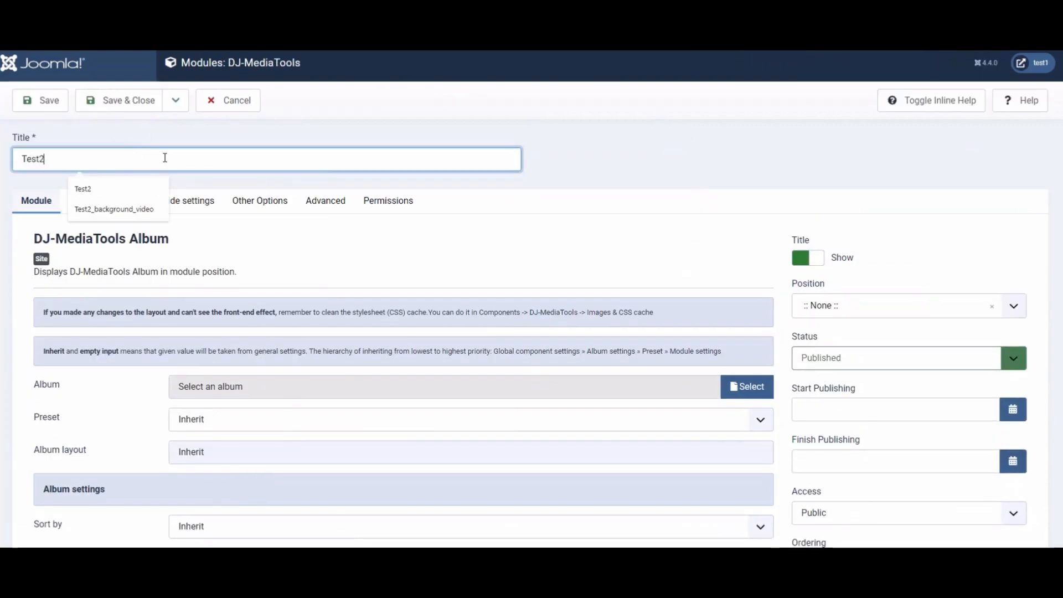
click(302, 227)
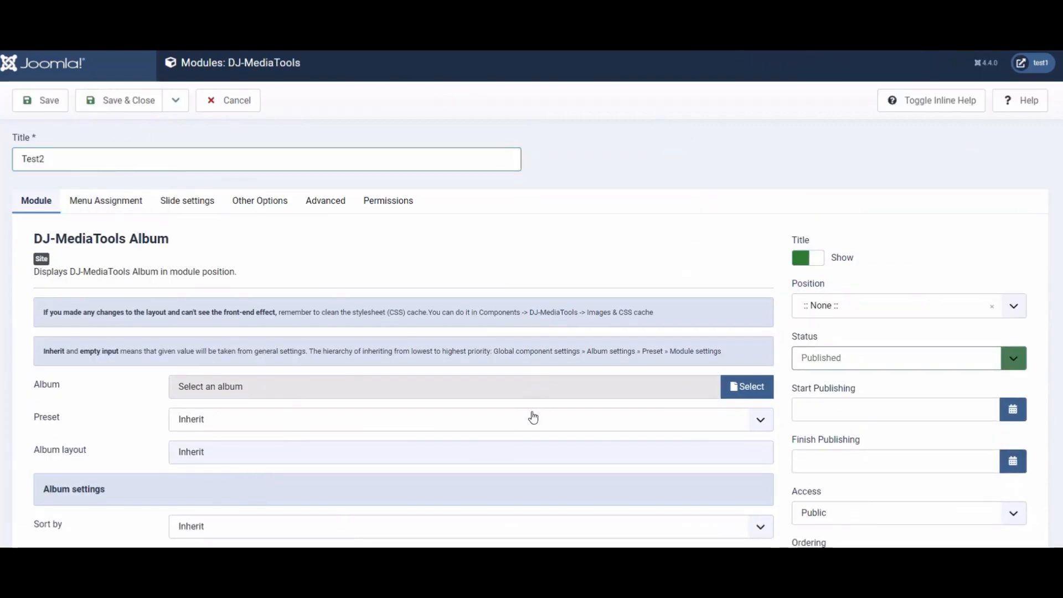
- Select the Test2 album for the module and set the album layout to horizontalSwipe
click(747, 387)
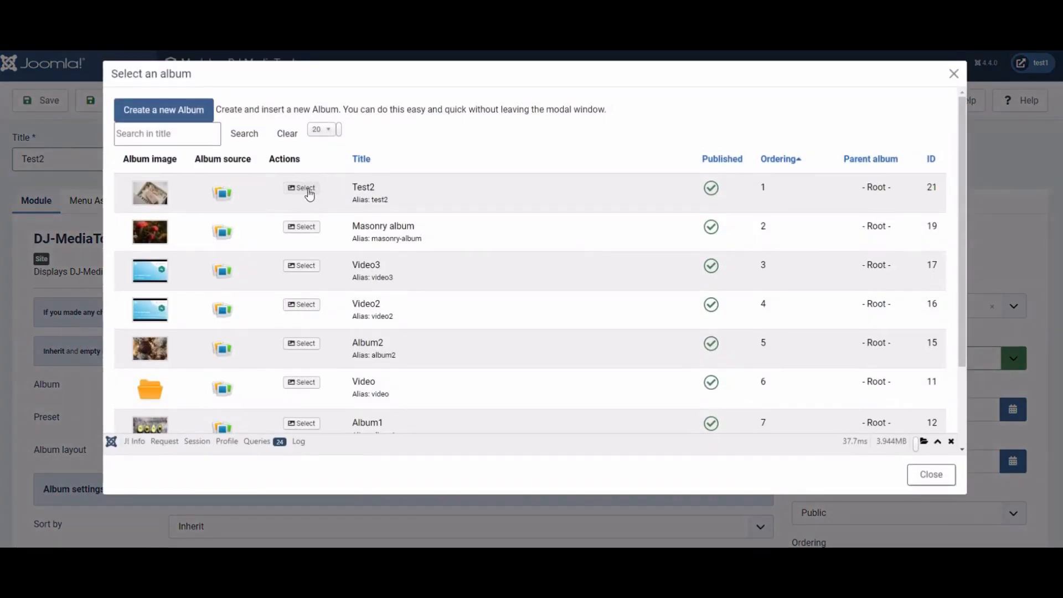
click(308, 189)
scroll(285, 322, down, 2)
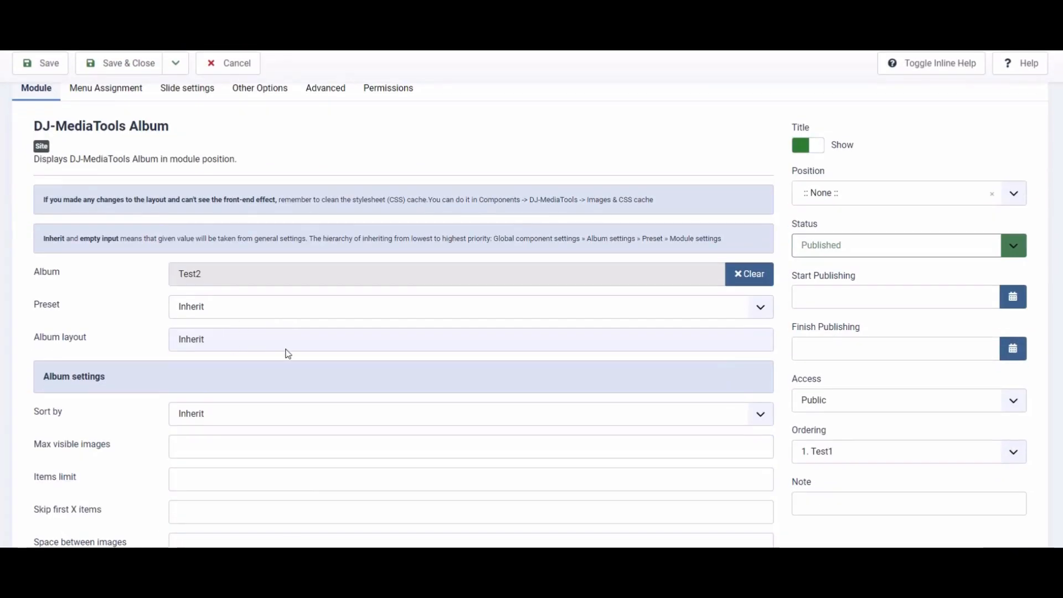
click(287, 348)
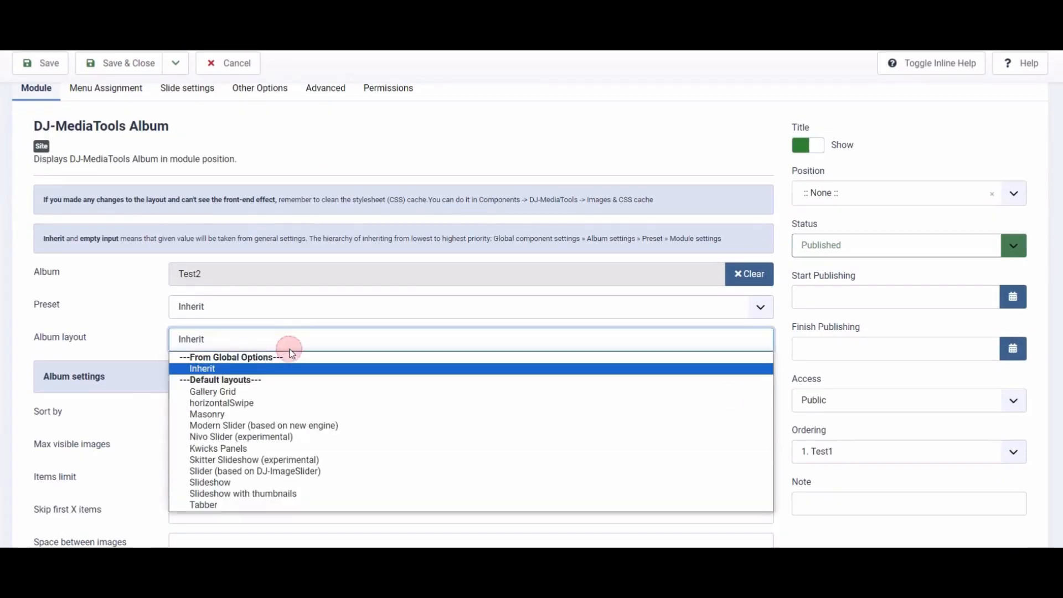
click(226, 404)
- Set the module's sort order to Randomise and the space between images to 10
scroll(244, 323, down, 2)
click(248, 302)
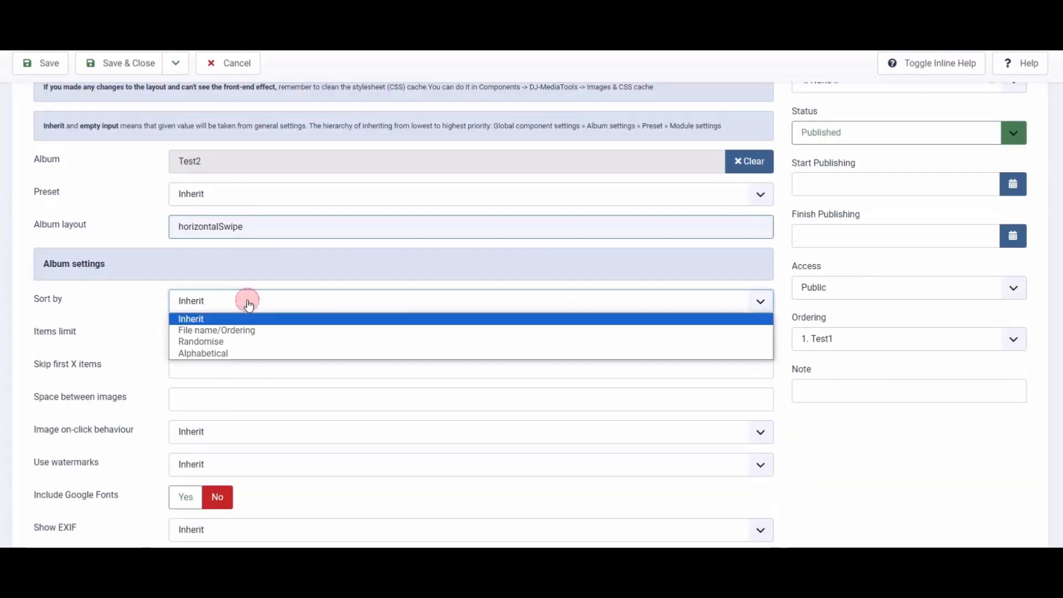
click(235, 342)
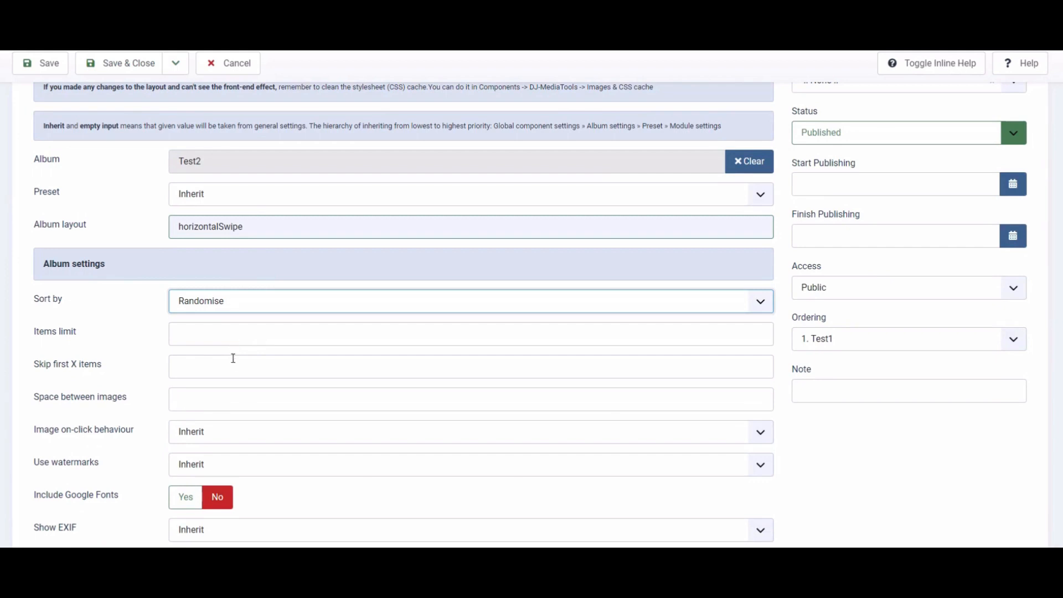
click(224, 399)
text(10)
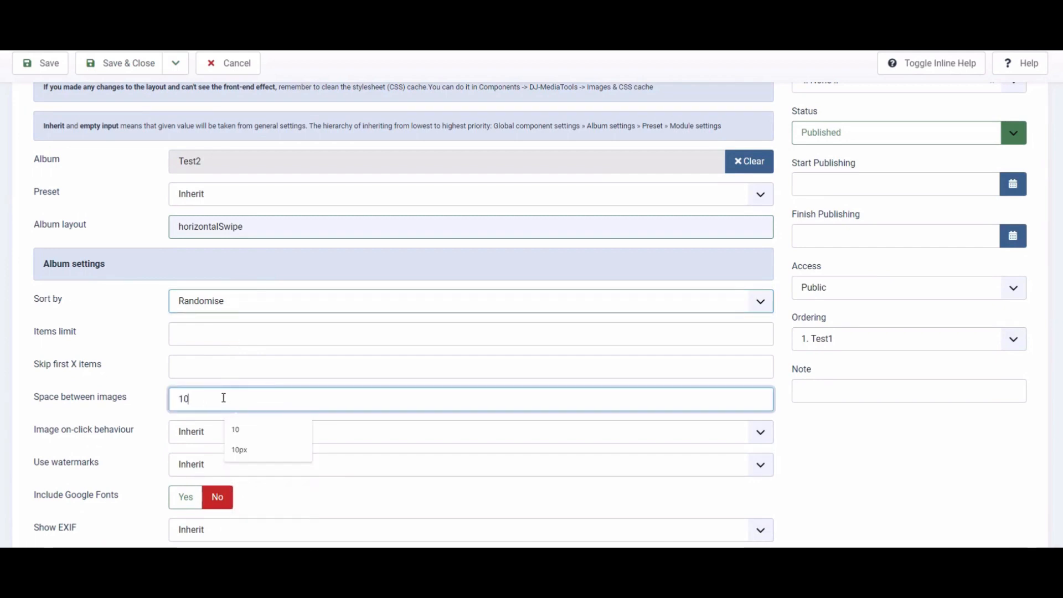
- Enable Include Google Fonts and set the image on-click behaviour to Don't link
click(185, 497)
scroll(149, 475, down, 2)
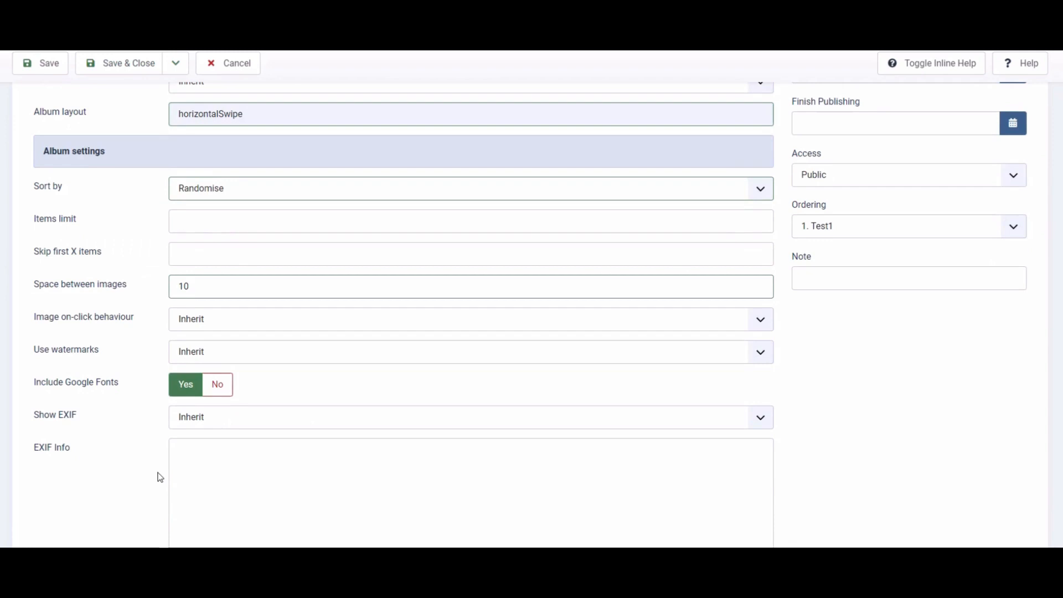
scroll(160, 476, down, 2)
scroll(159, 475, up, 4)
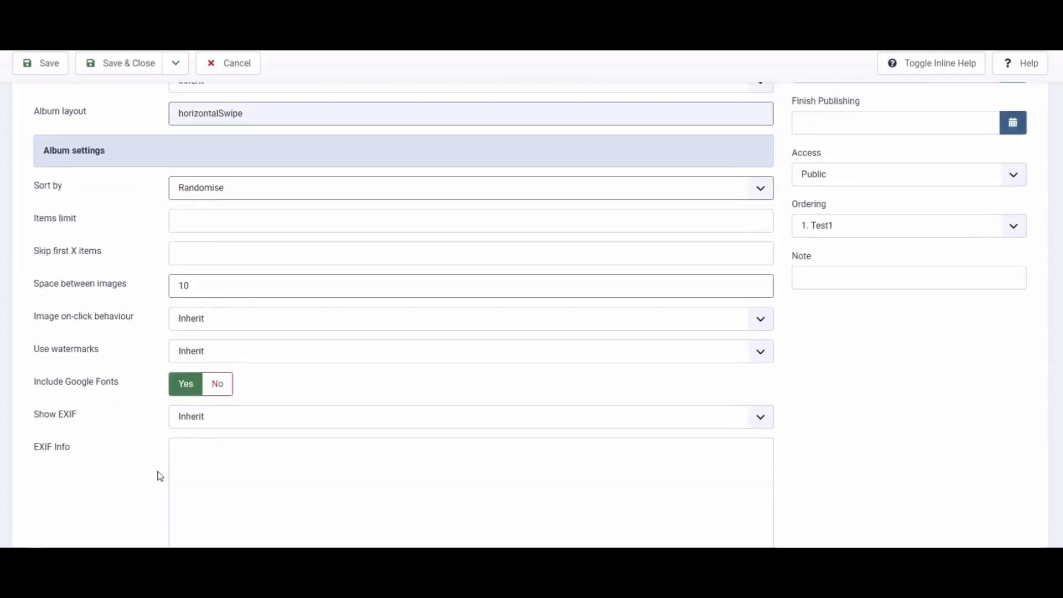
click(227, 432)
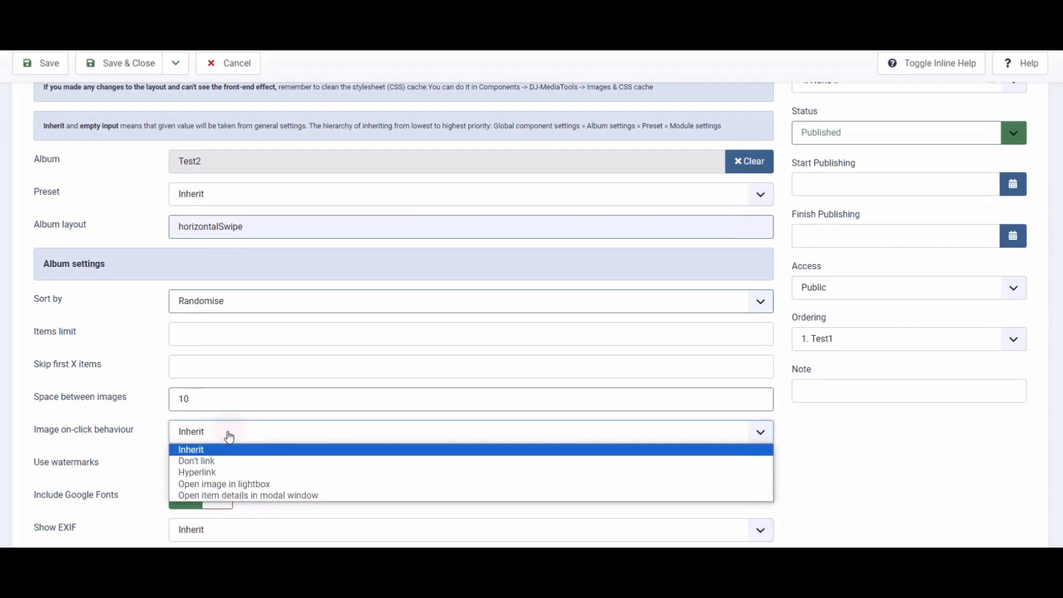
click(223, 460)
- Set the image width to 420, image height to 350, and image resizing to Crop
scroll(161, 452, down, 8)
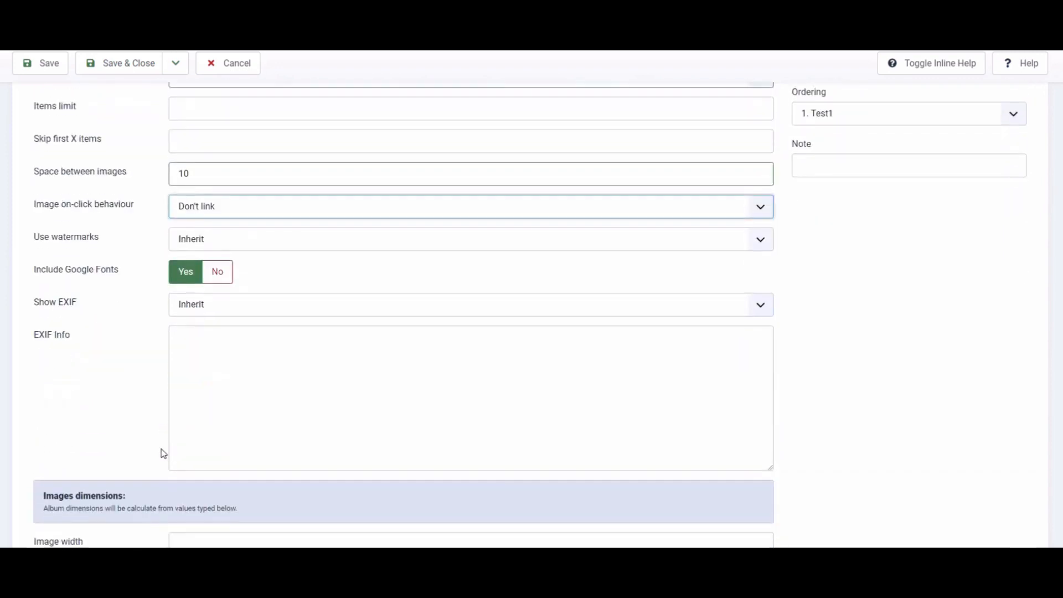
click(203, 319)
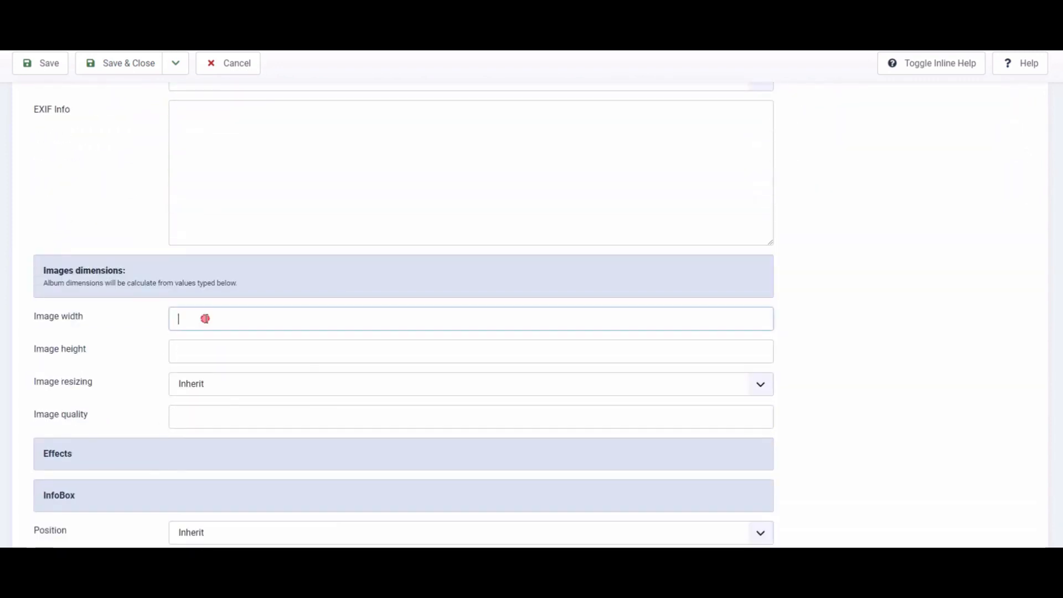
text(420)
click(182, 352)
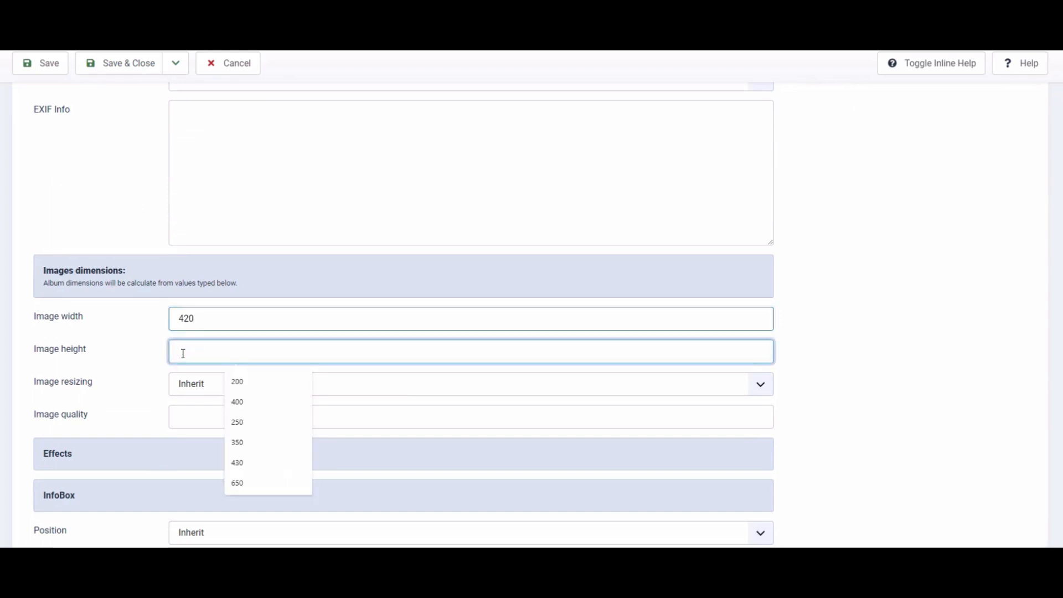
text(350)
click(208, 384)
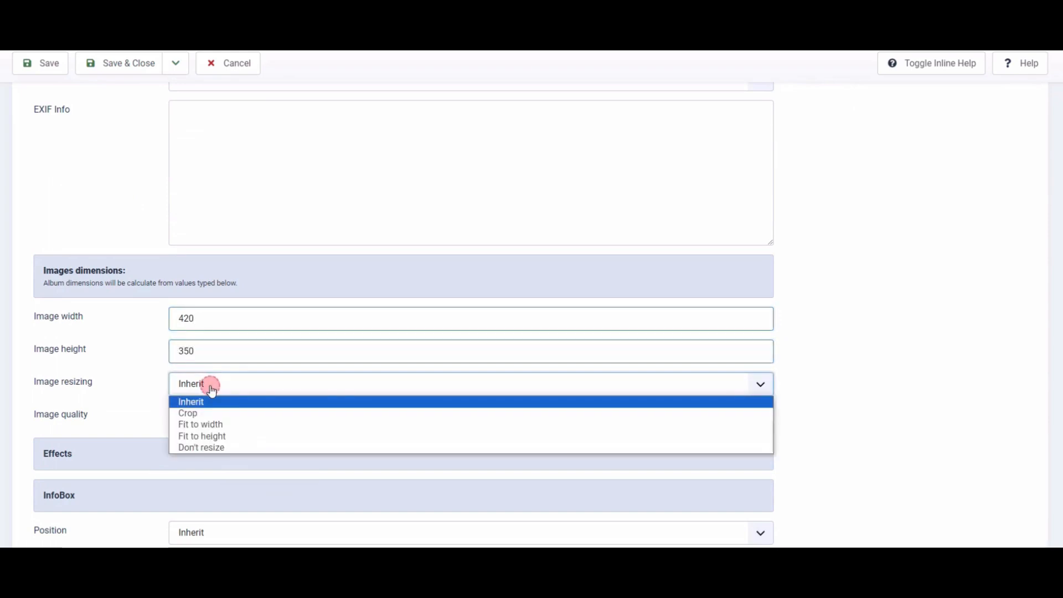
click(215, 414)
scroll(183, 412, down, 4)
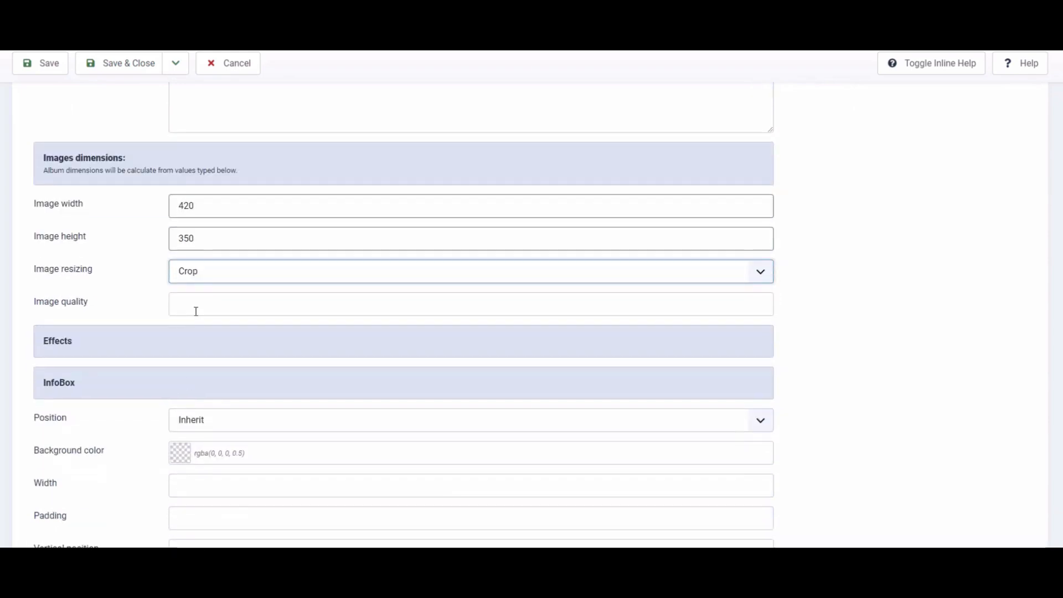
- Set the InfoBox position to Over the image and its background colour to rgba(170, 184, 154, 1)
click(187, 315)
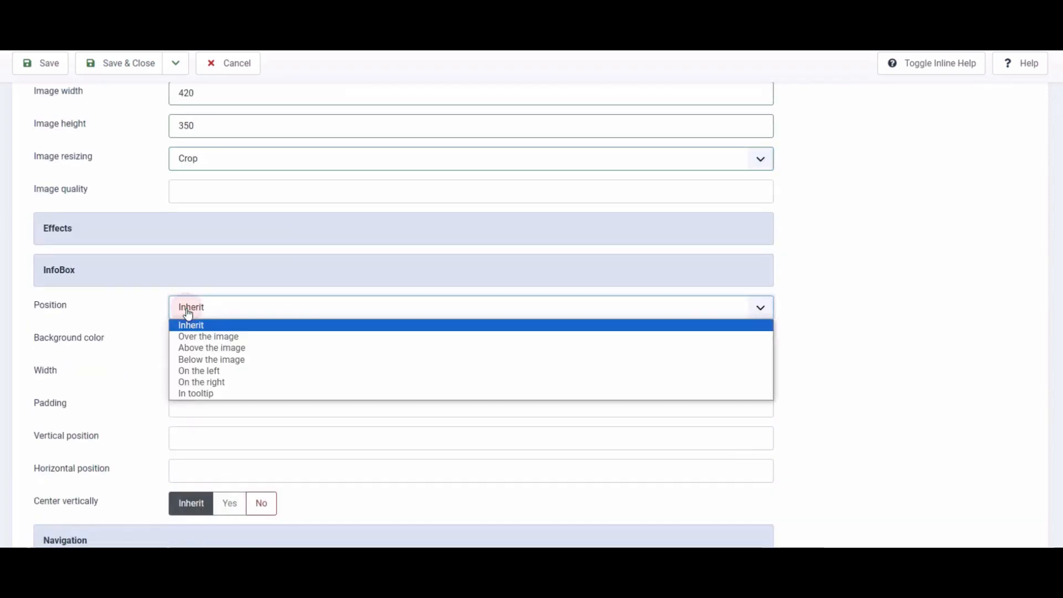
click(189, 337)
click(185, 344)
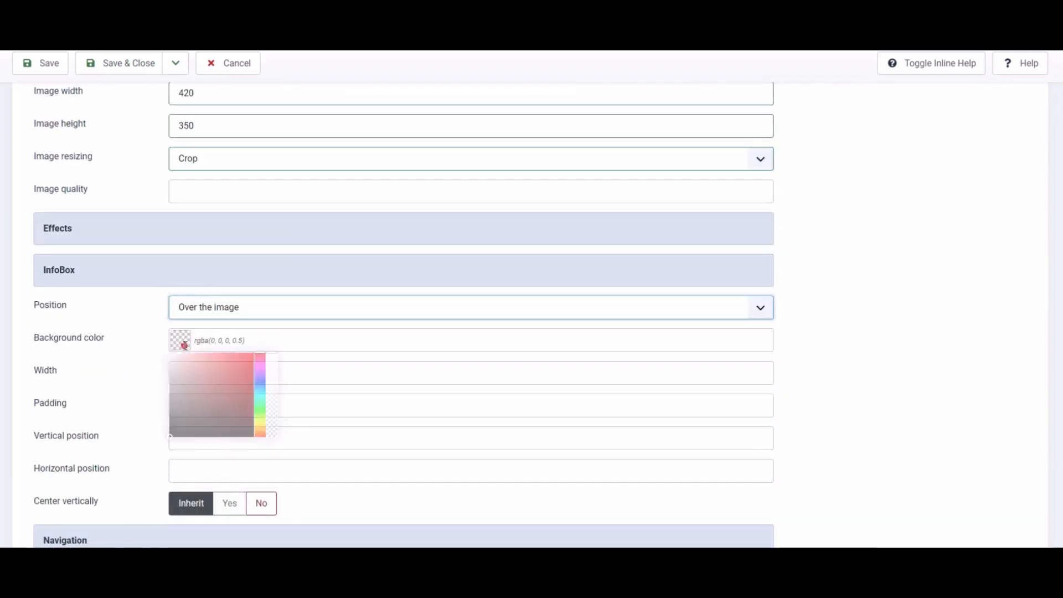
mouse_move(263, 396)
mouse_down()
mouse_move(263, 367)
mouse_move(261, 415)
mouse_up()
drag(193, 392, 185, 379)
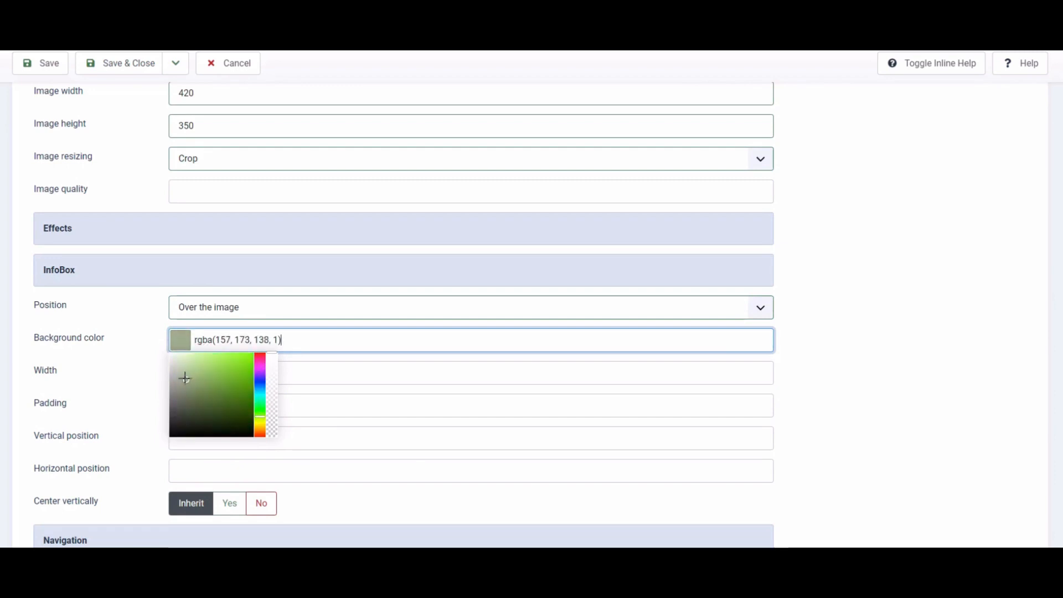
click(140, 399)
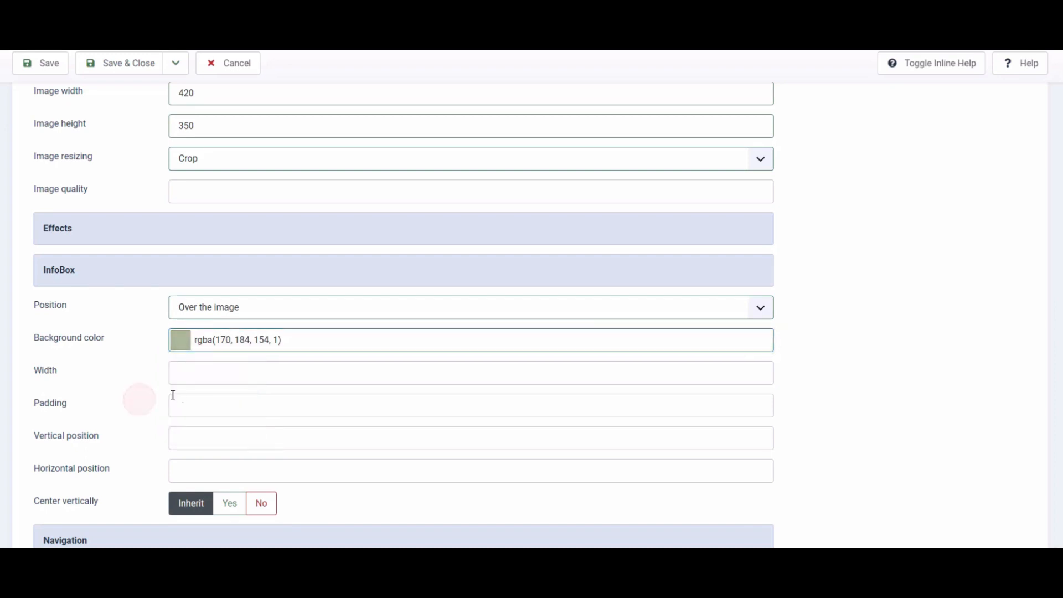
click(292, 343)
drag(293, 342, 185, 329)
click(111, 440)
click(201, 375)
click(144, 430)
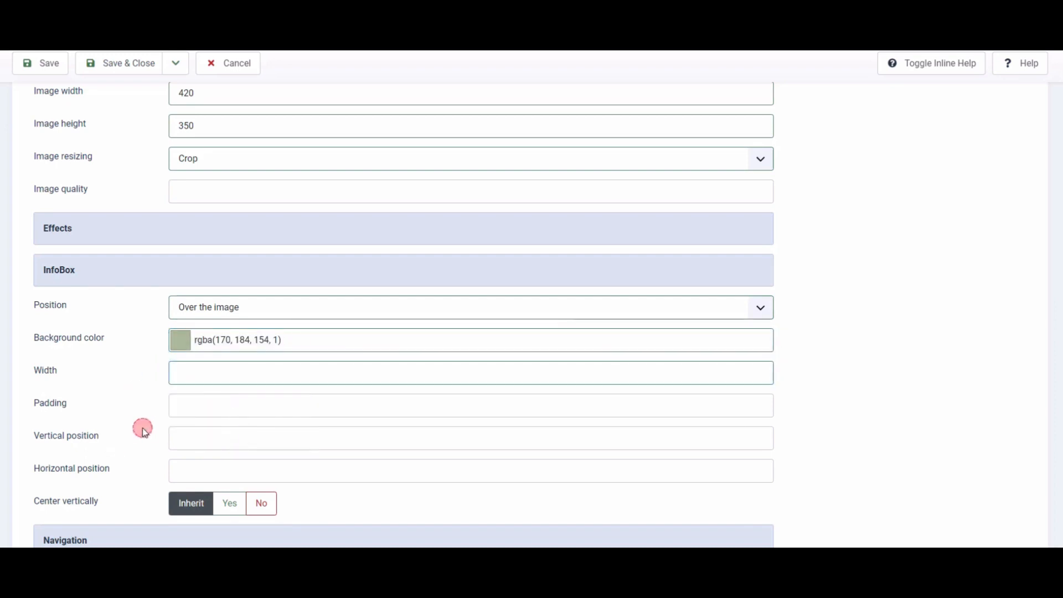
- Set the InfoBox Center vertically option to Yes and its padding to 10
scroll(143, 432, down, 2)
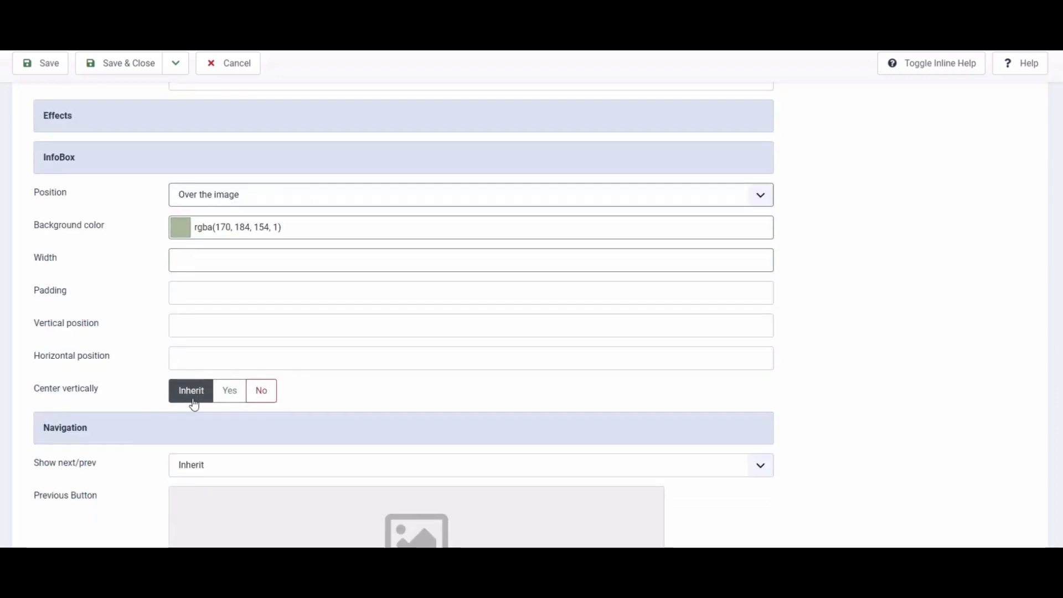
click(229, 393)
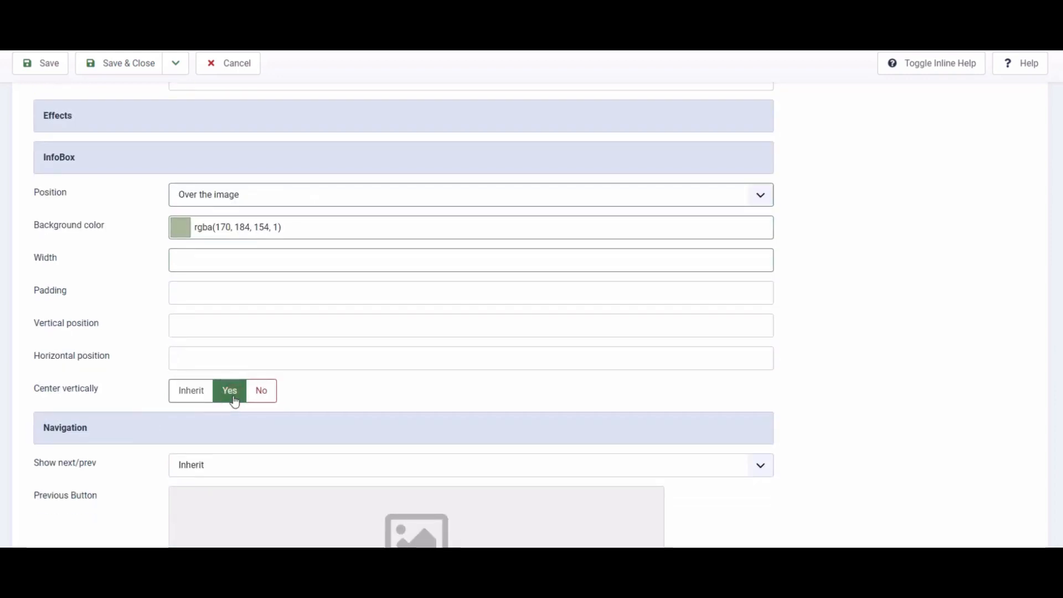
click(197, 292)
text(10)
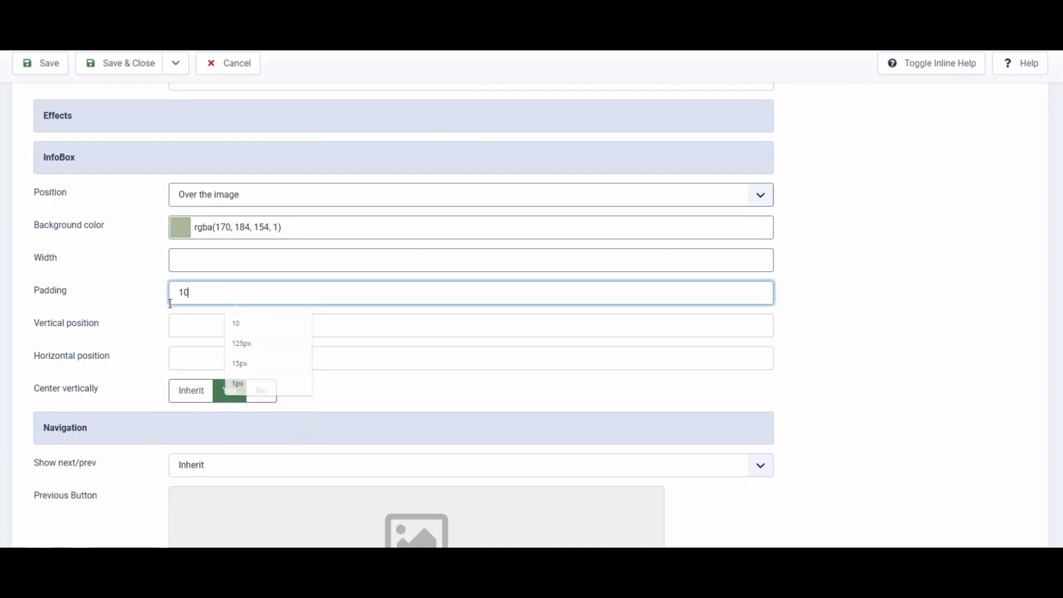
click(148, 322)
- Set the navigation bar vertical position to 100
scroll(149, 327, down, 6)
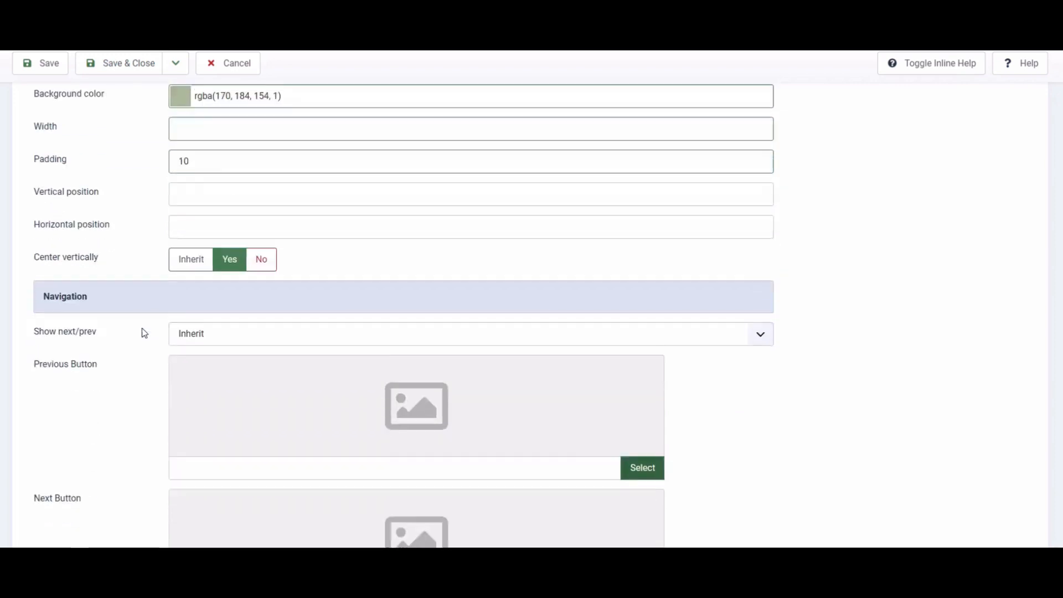
scroll(144, 334, down, 2)
click(193, 320)
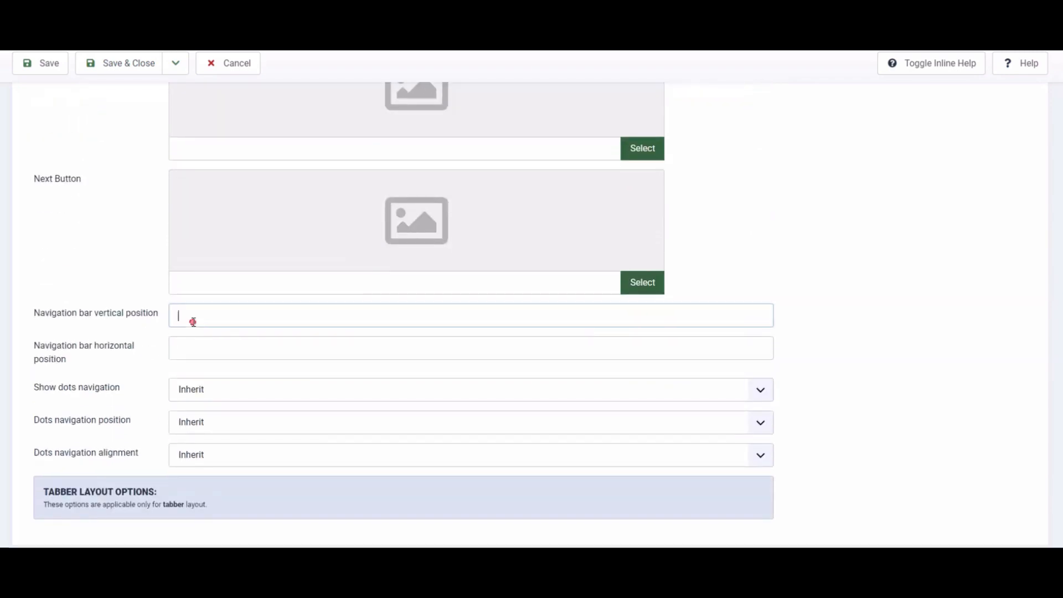
click(151, 349)
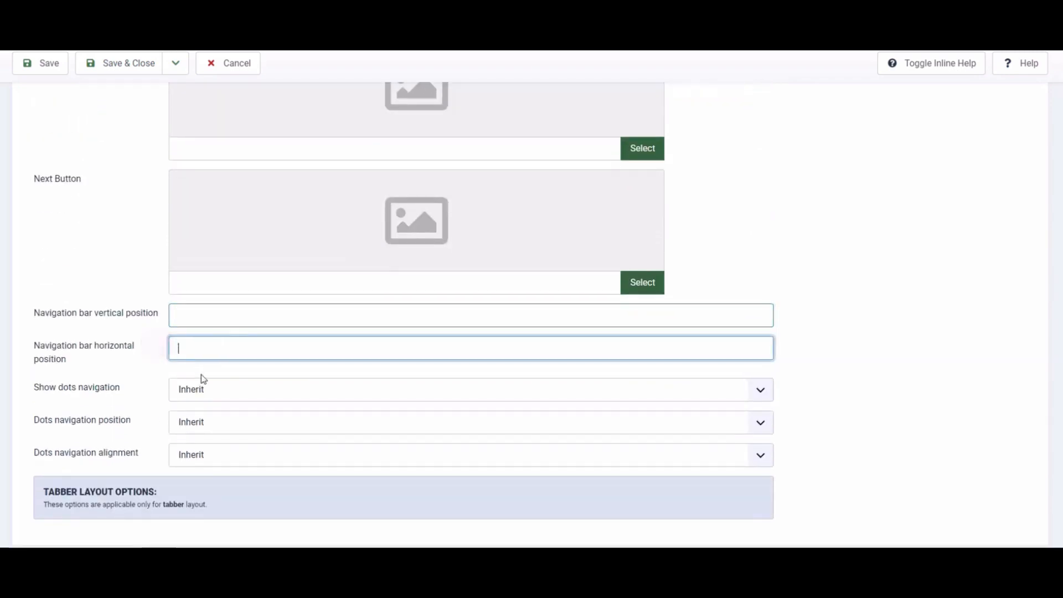
click(211, 320)
click(237, 346)
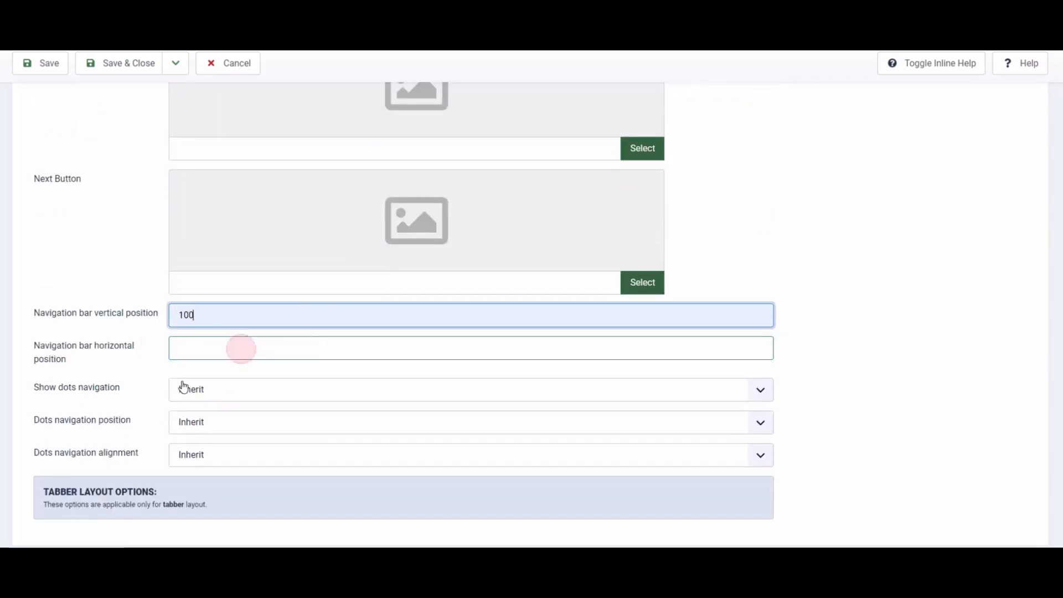
- Set both Show dots navigation and Show next/prev to On Mouse Over
click(238, 399)
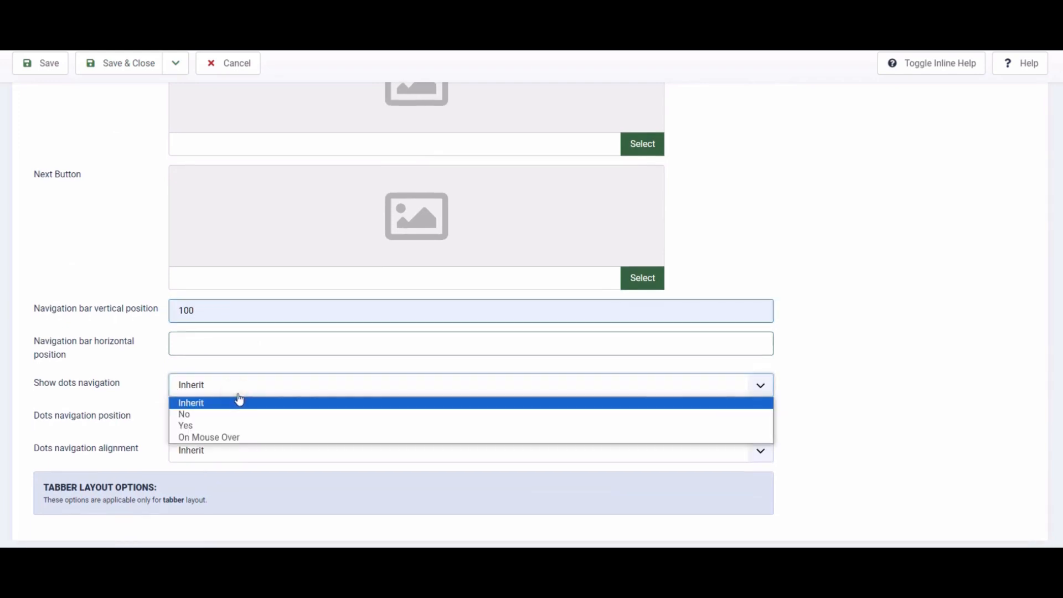
click(242, 436)
scroll(244, 438, up, 4)
click(247, 237)
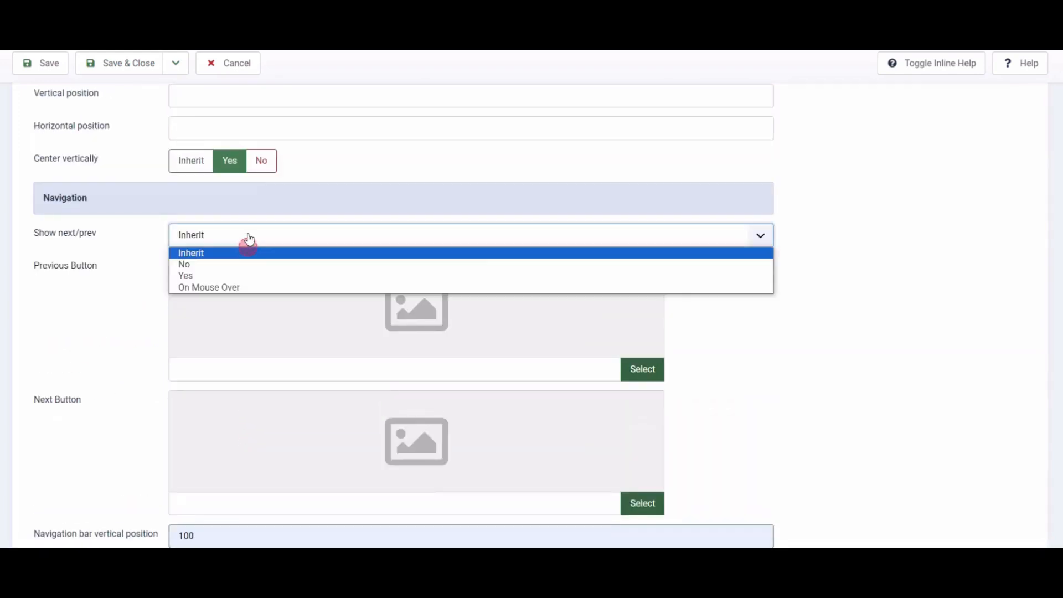
click(247, 288)
- Set the dots navigation position to Below the slider and the dots navigation alignment to Center
scroll(125, 386, down, 1)
scroll(125, 386, down, 3)
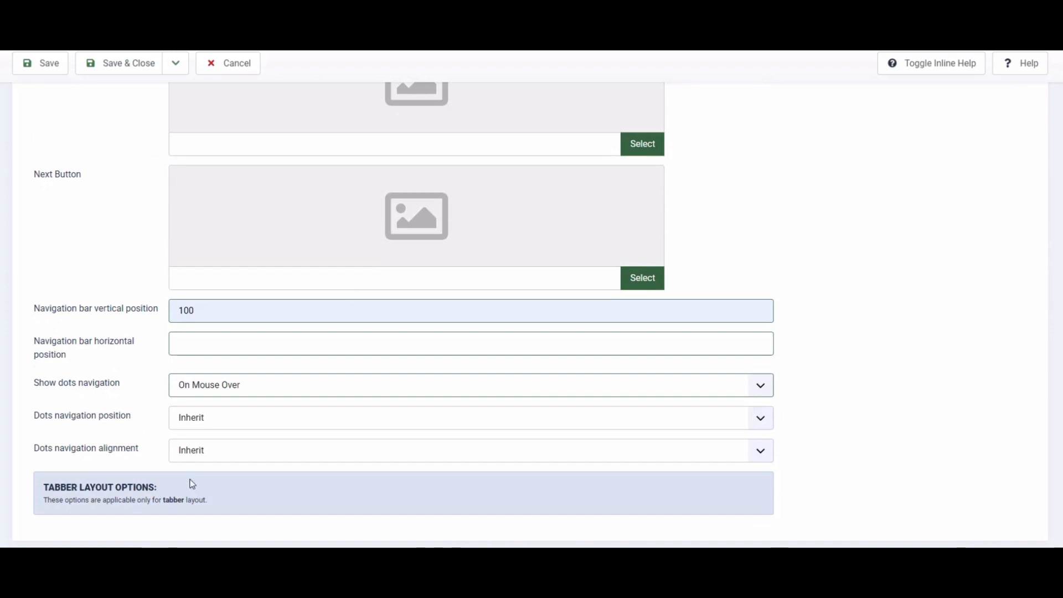
click(239, 428)
click(238, 424)
click(224, 418)
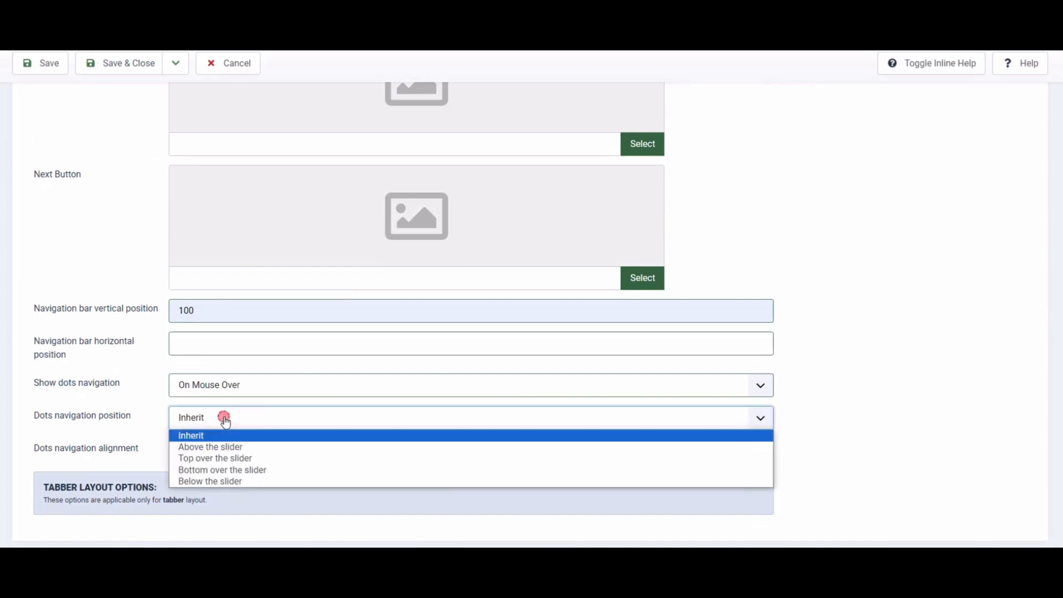
click(256, 447)
click(258, 420)
click(260, 481)
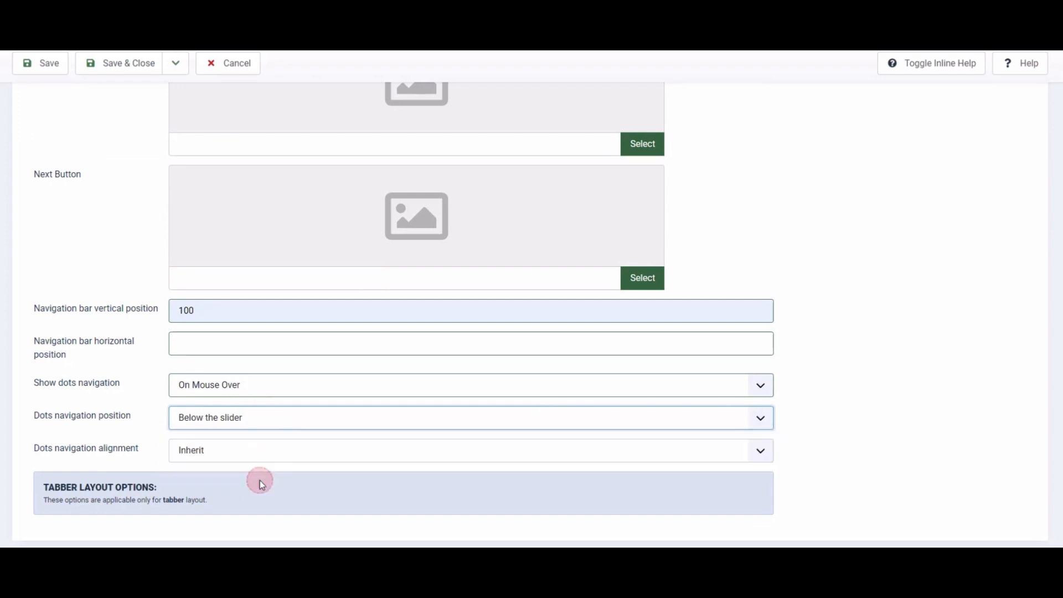
click(253, 446)
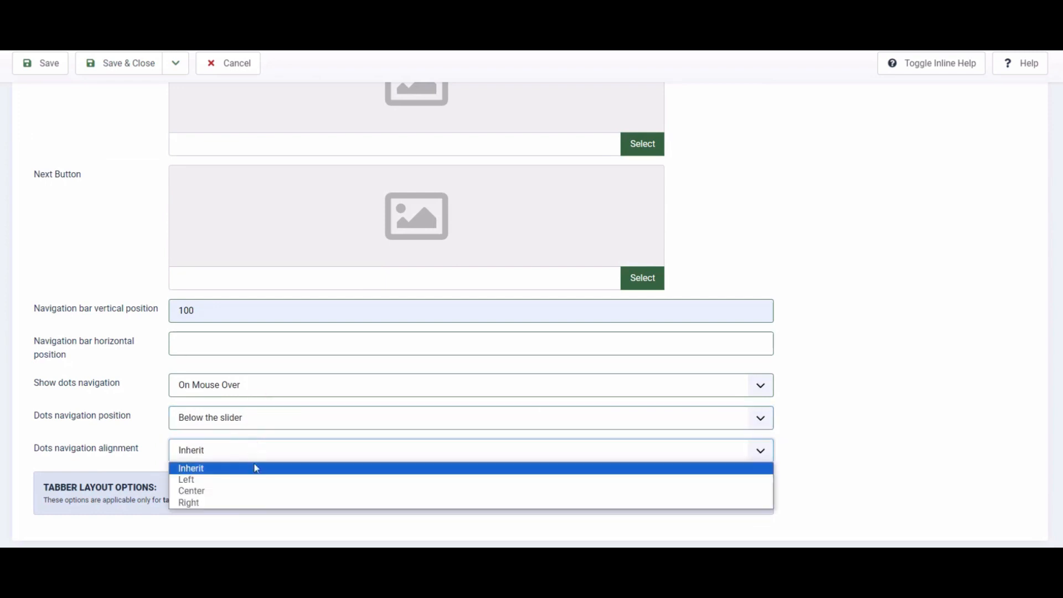
click(257, 492)
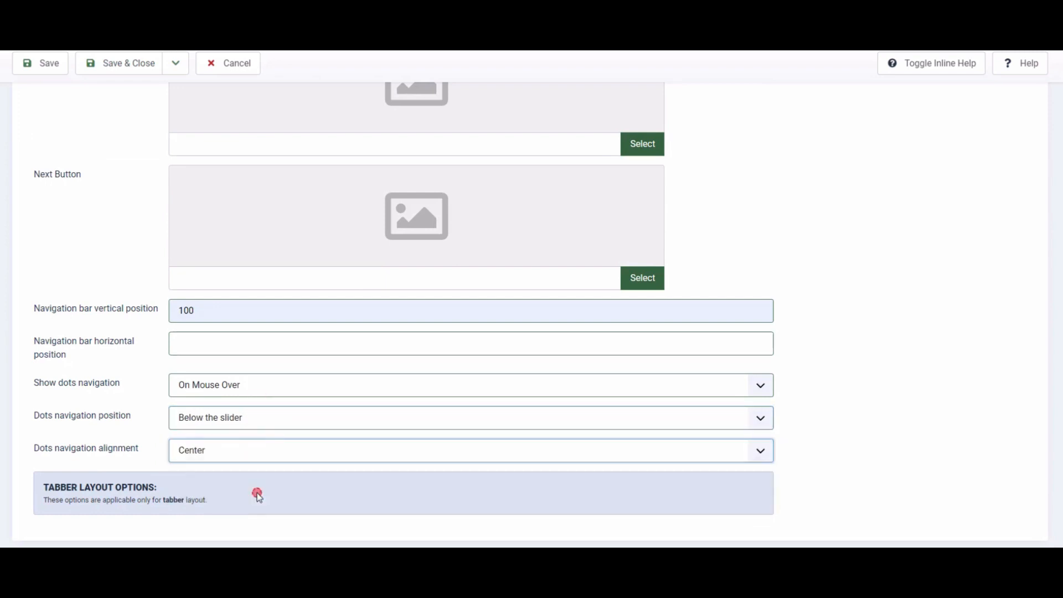
- In the module's slide settings, set Show Title to Yes and Link title to No
scroll(163, 433, up, 20)
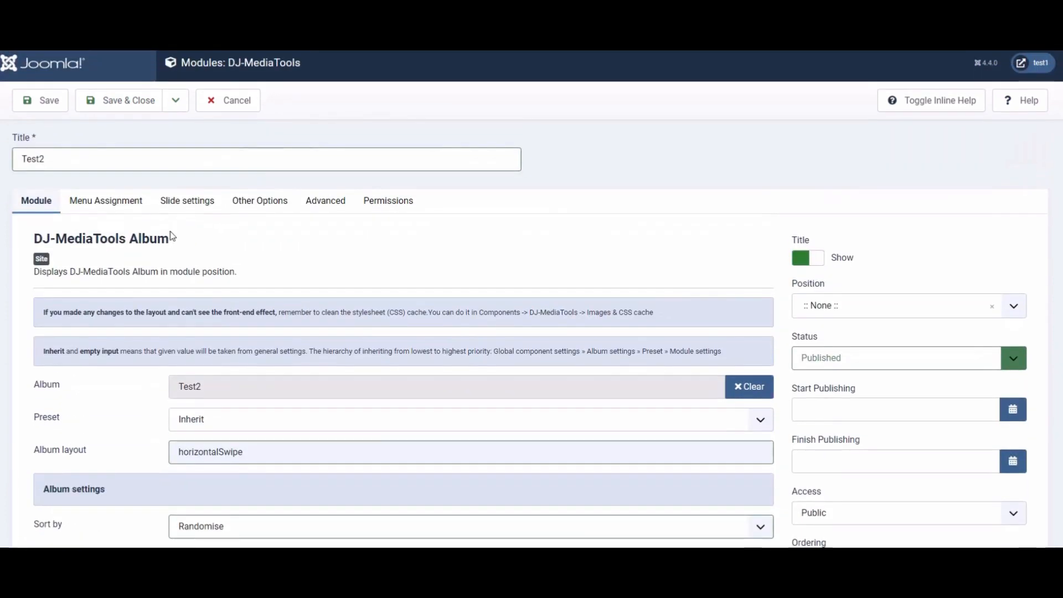
click(173, 202)
click(237, 317)
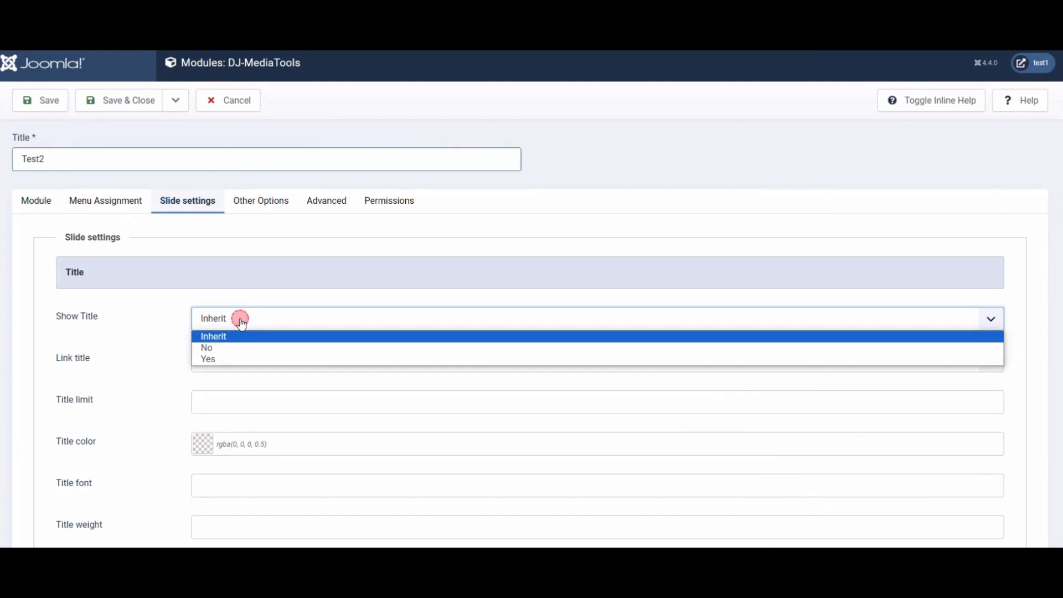
click(234, 359)
click(237, 361)
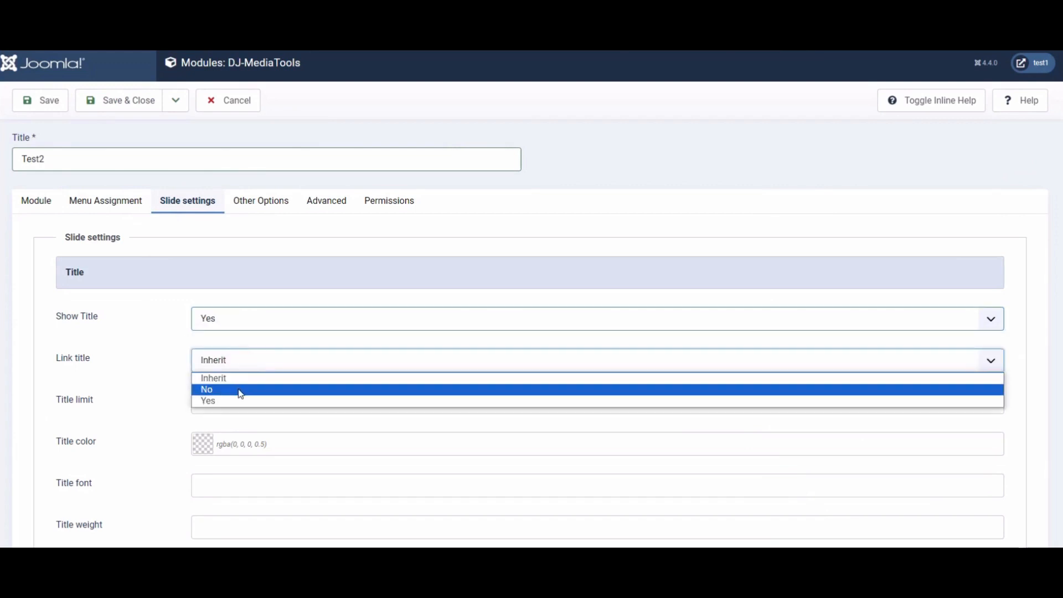
click(239, 390)
- Set the title colour to rgba(0, 0, 0, 1) and the title font to Otomanopee One
scroll(242, 390, down, 2)
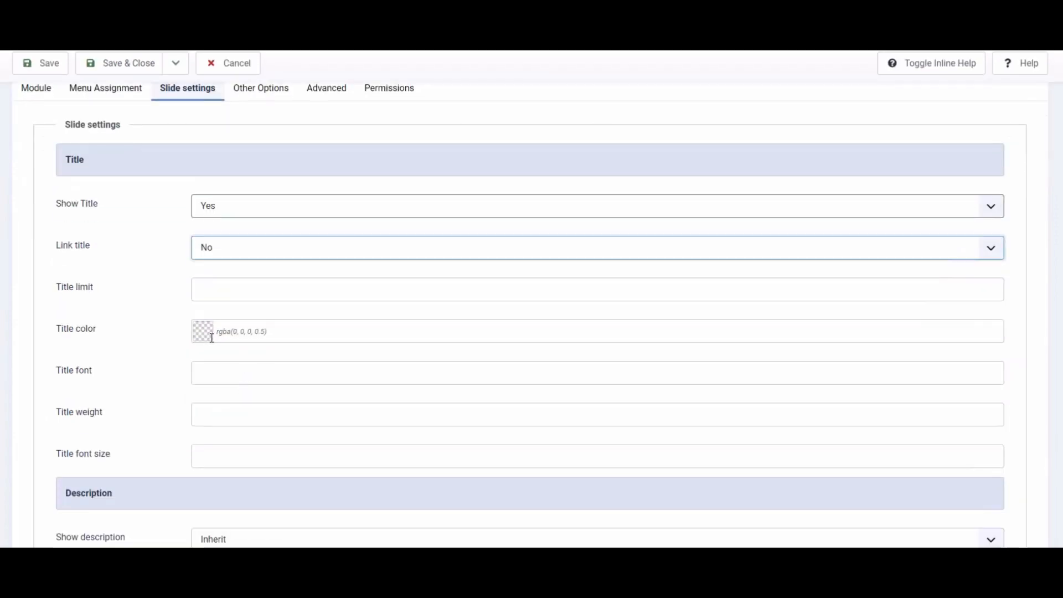
click(205, 334)
click(216, 368)
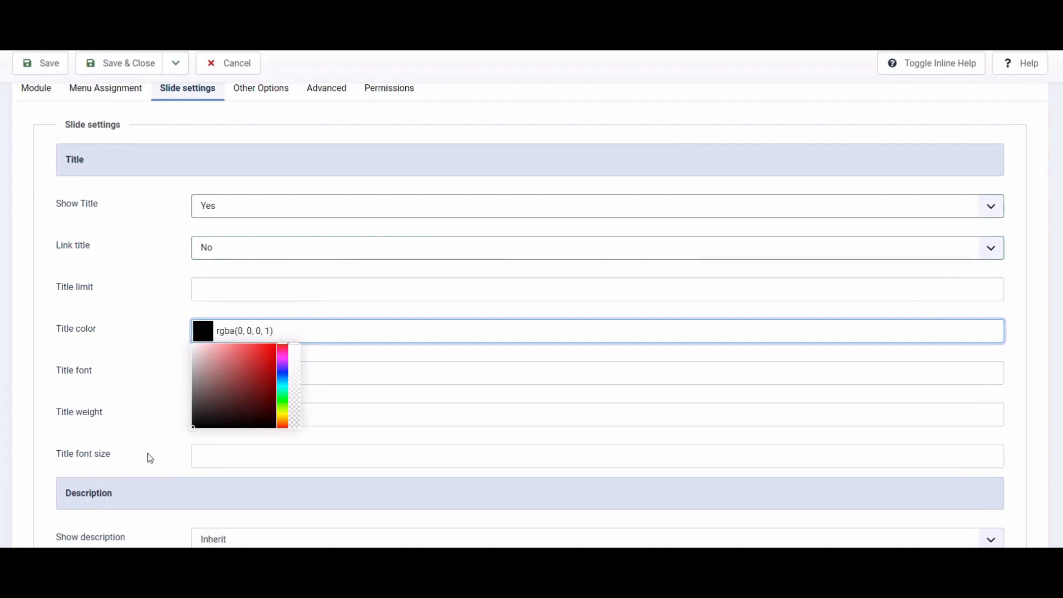
click(163, 397)
click(220, 379)
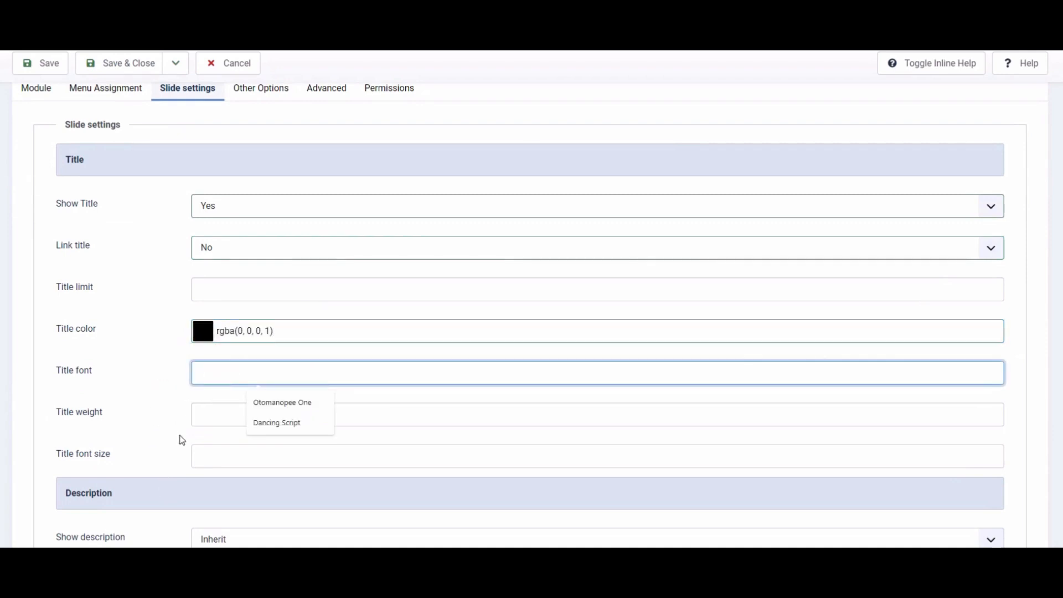
click(273, 403)
- Set the title font size to 25
scroll(161, 435, down, 2)
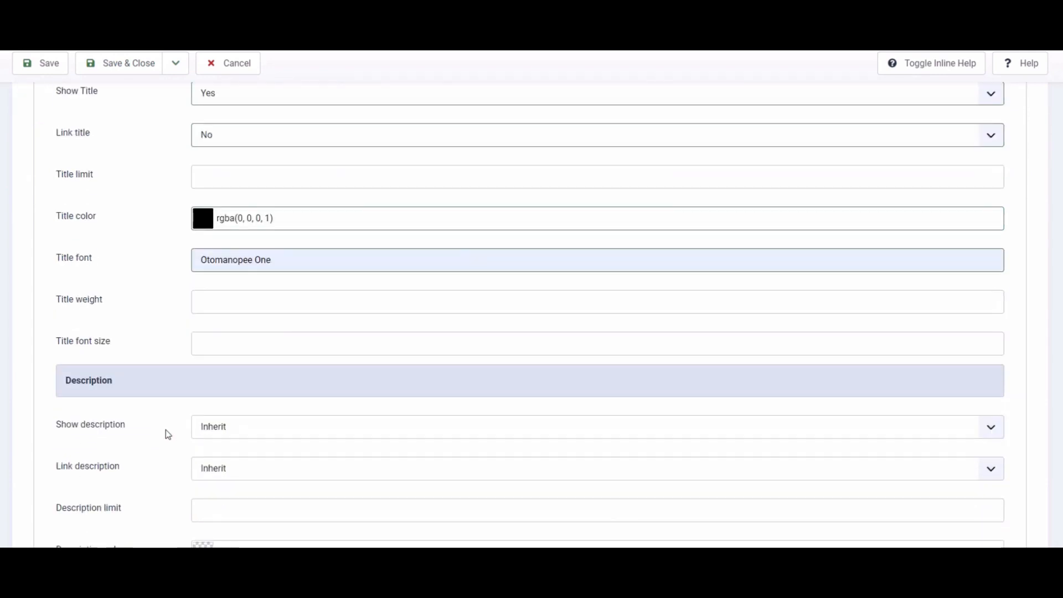
scroll(167, 435, down, 2)
click(266, 267)
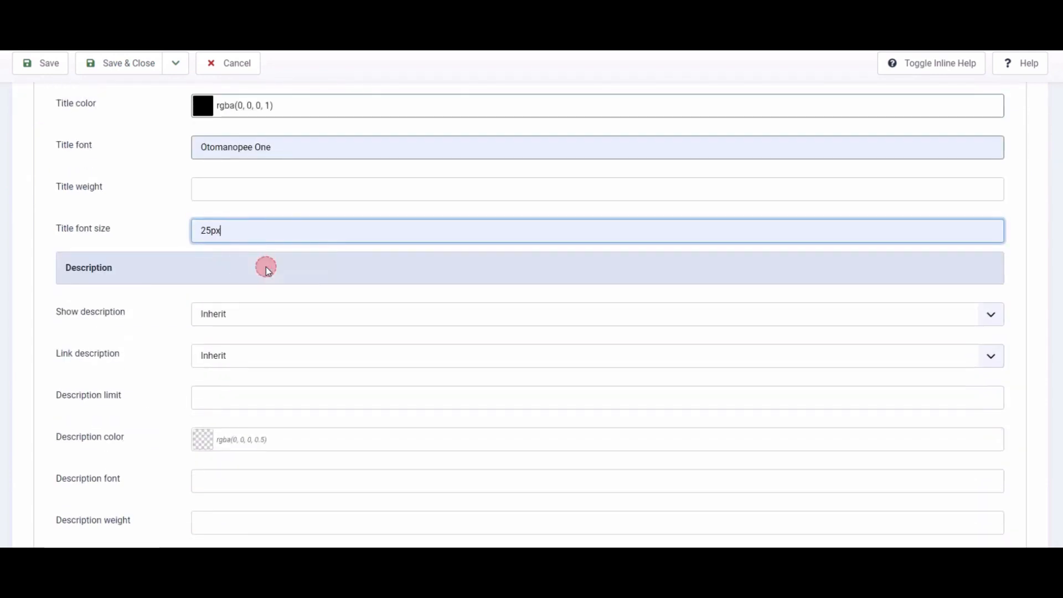
key(BackSpace)
key(BackSpace)
click(154, 228)
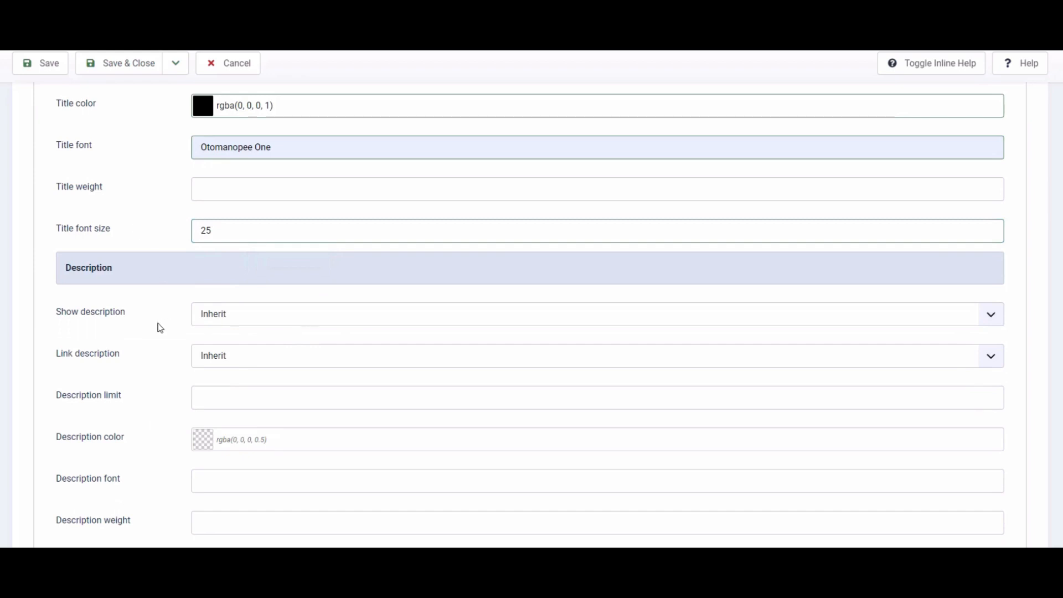
- Set Show description to Yes and Link description to No
click(237, 313)
click(229, 354)
click(230, 357)
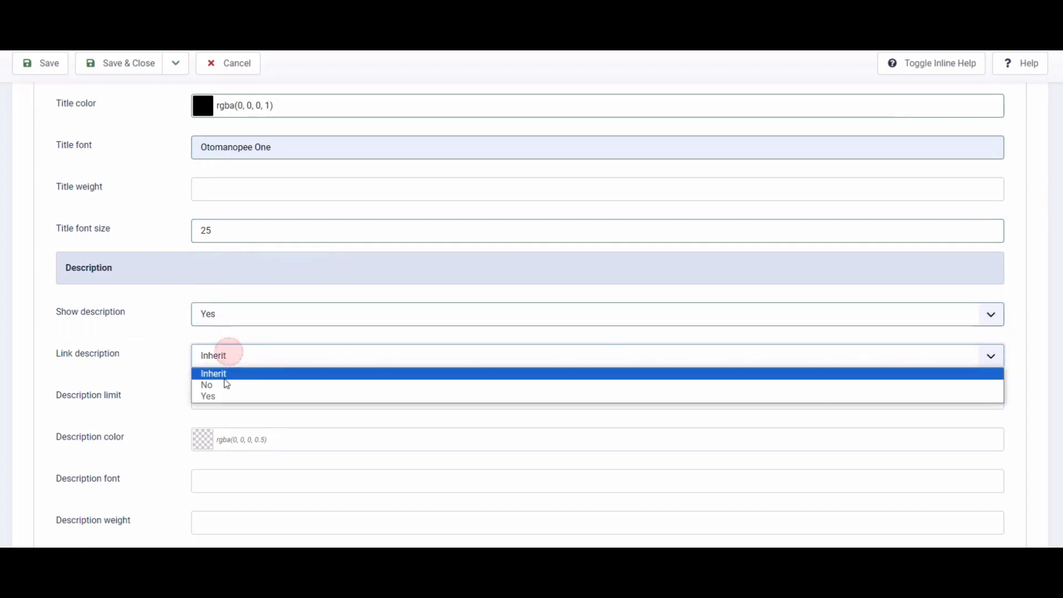
click(221, 382)
- Set the description limit to 200
click(222, 393)
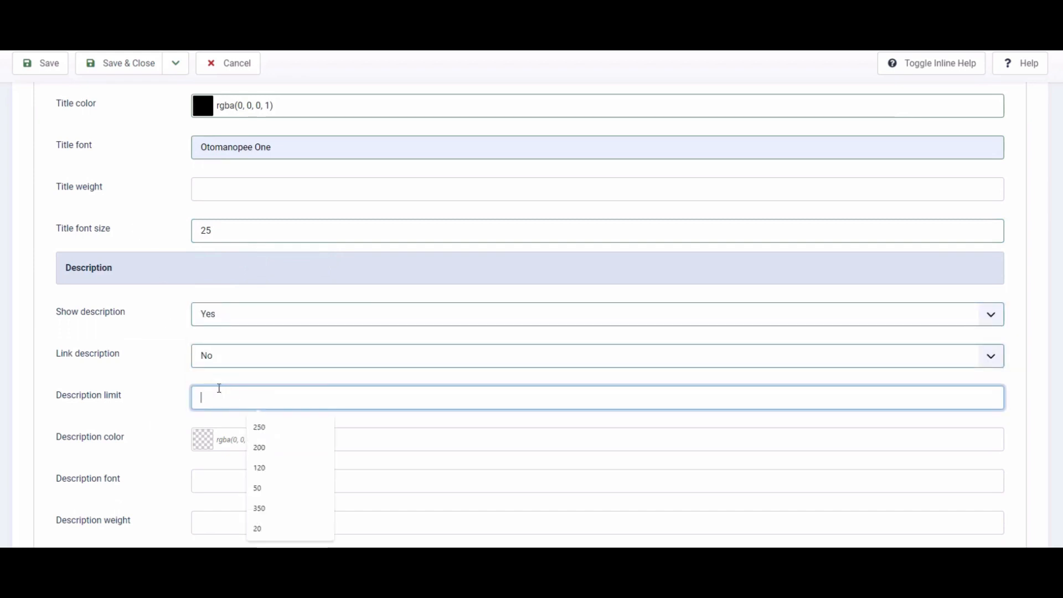
text(200)
click(164, 415)
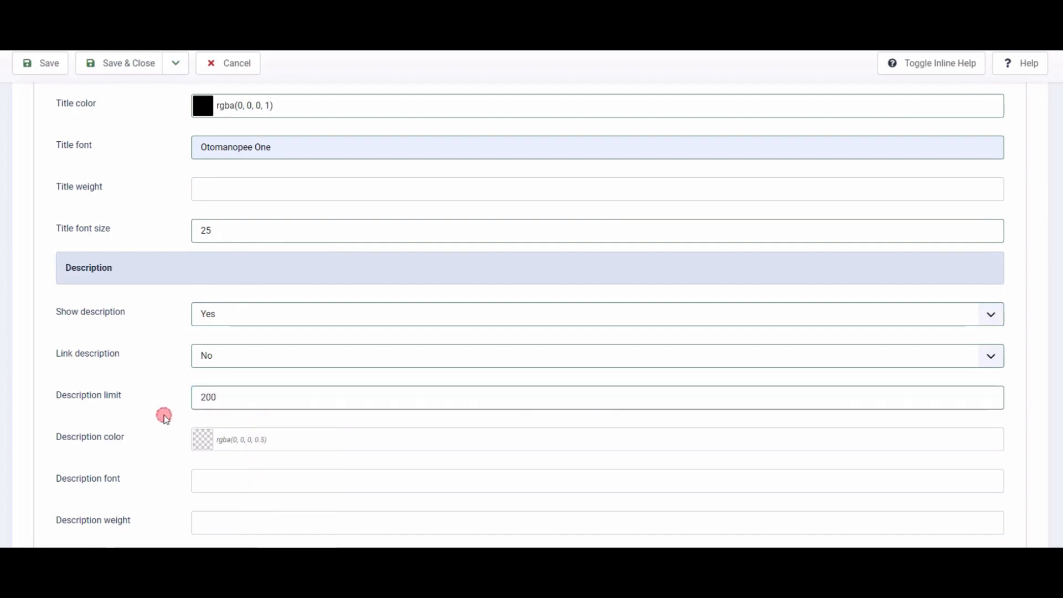
- Set the description colour to rgba(255, 255, 255, 1) and the description font size to 12
scroll(205, 369, down, 2)
click(206, 326)
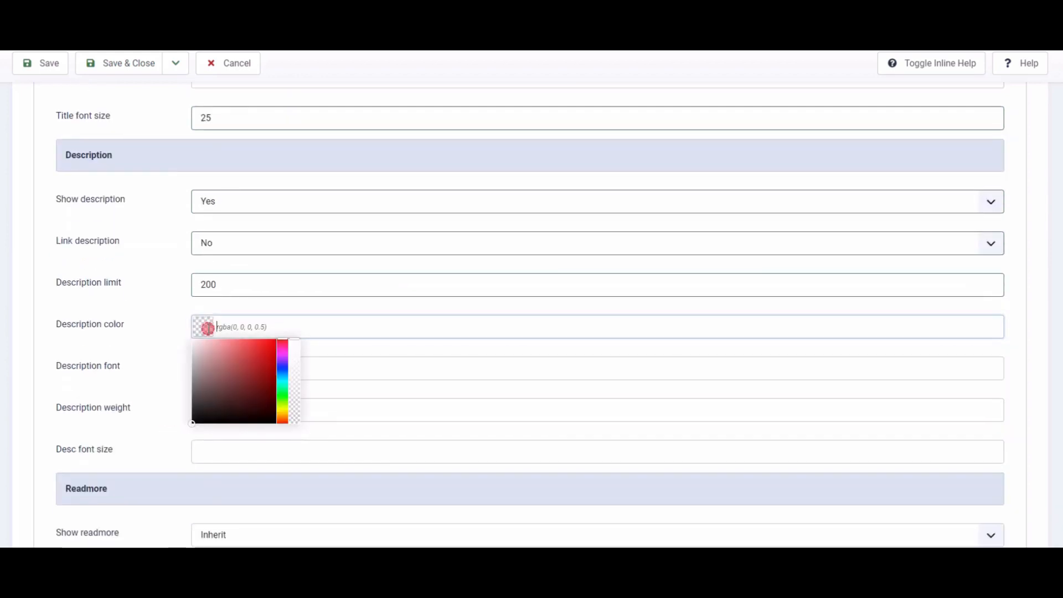
click(162, 306)
scroll(155, 321, down, 2)
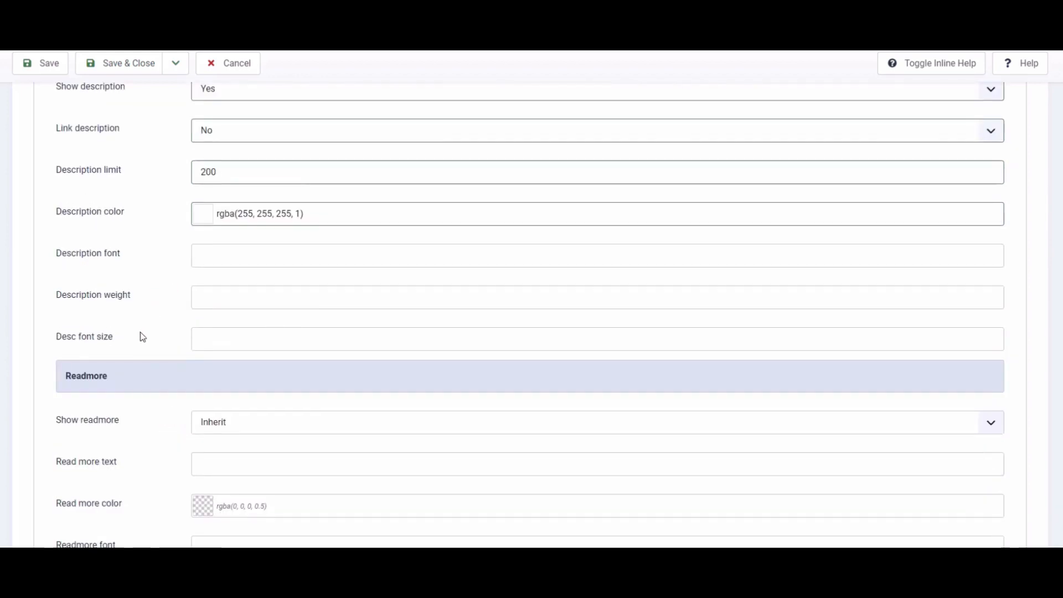
click(196, 344)
click(172, 343)
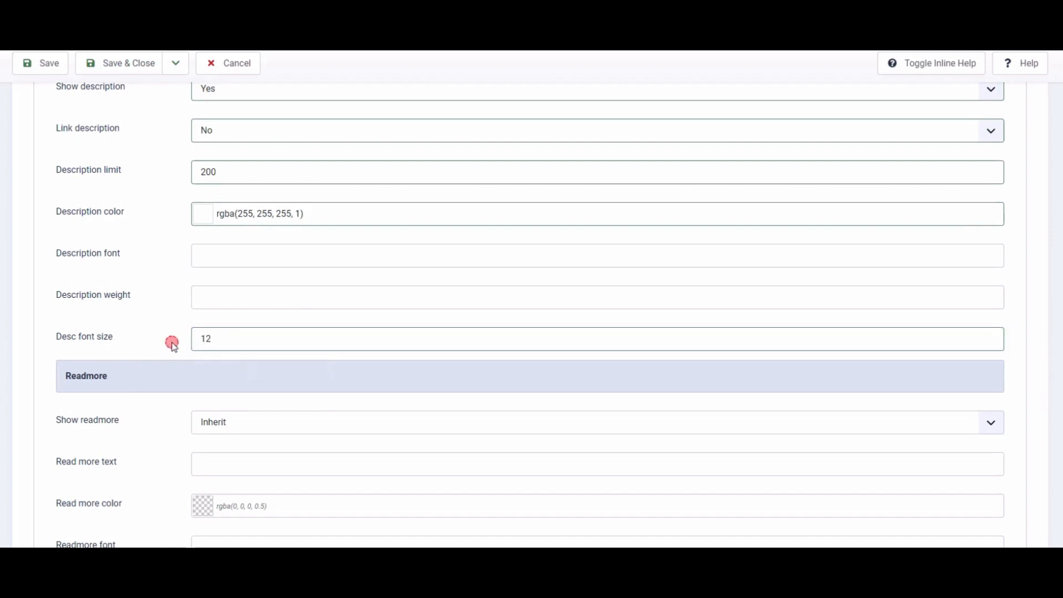
- Set the description weight to 700
scroll(172, 342, down, 2)
click(230, 178)
text(7)
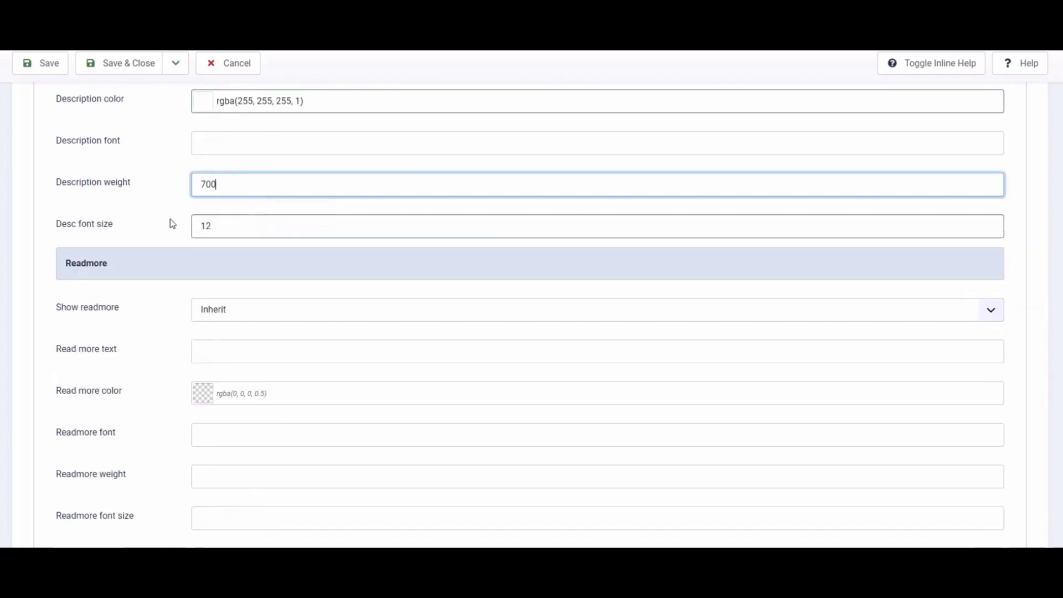
text(00)
- Turn Show readmore to Yes and set the read more text to Read more
click(171, 220)
scroll(164, 281, down, 2)
click(242, 198)
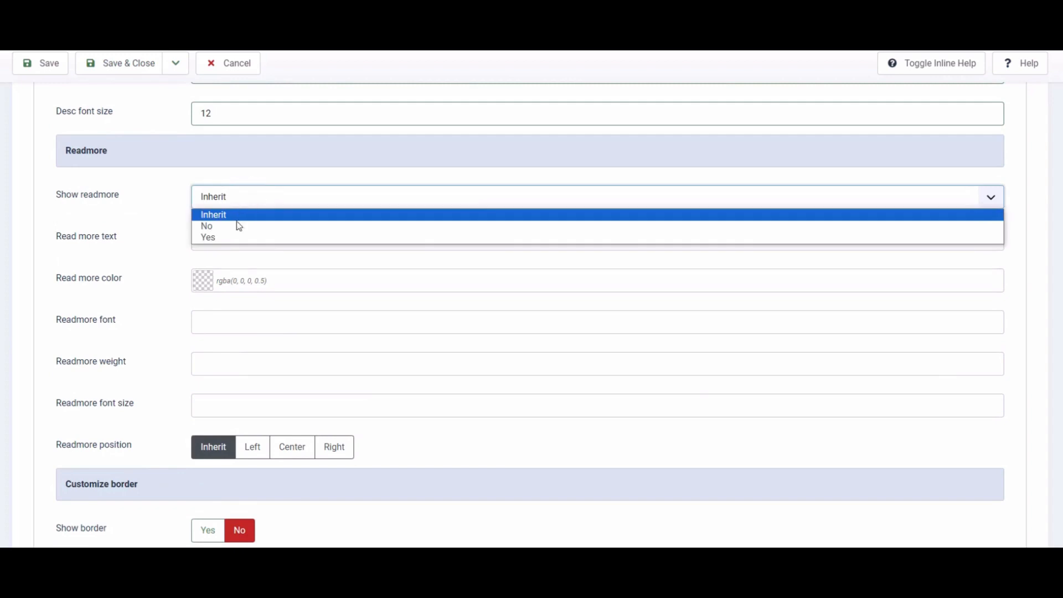
click(233, 237)
click(237, 234)
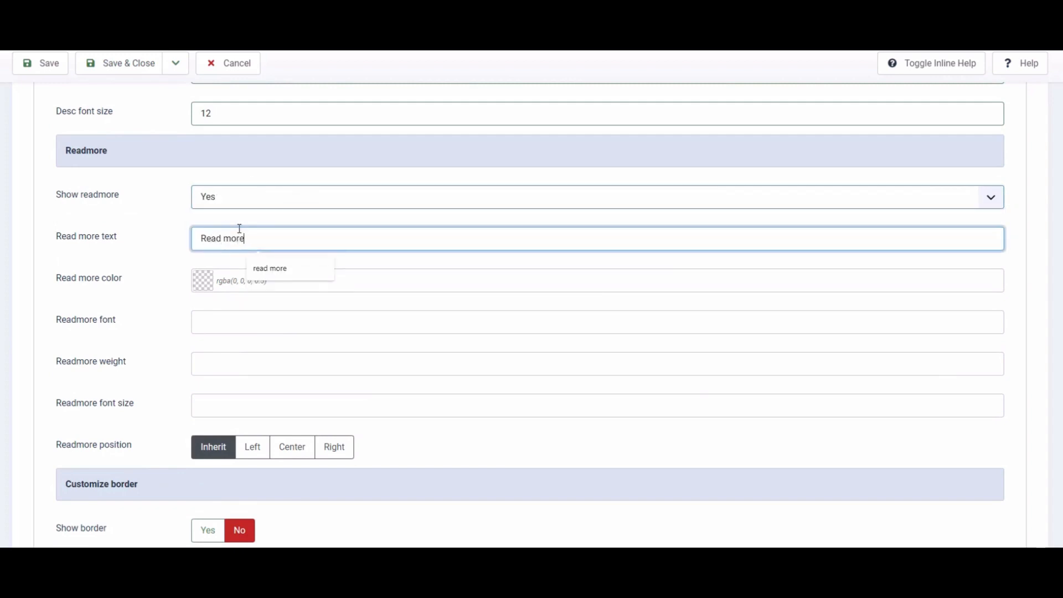
- Set the read more colour to rgba(0, 0, 0, 1) with the colour picker
click(197, 284)
drag(195, 349, 179, 416)
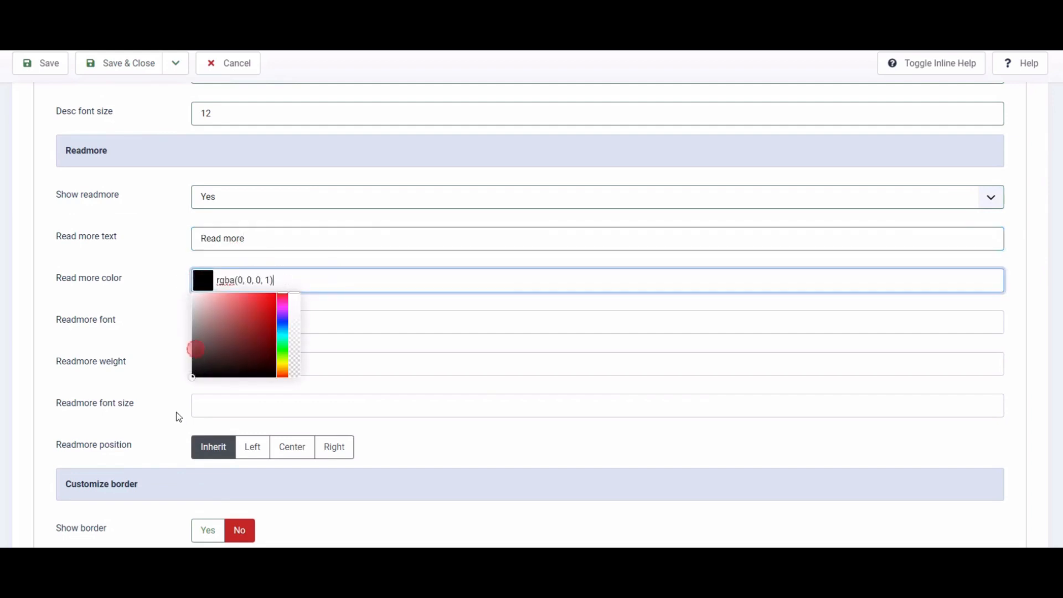
click(156, 339)
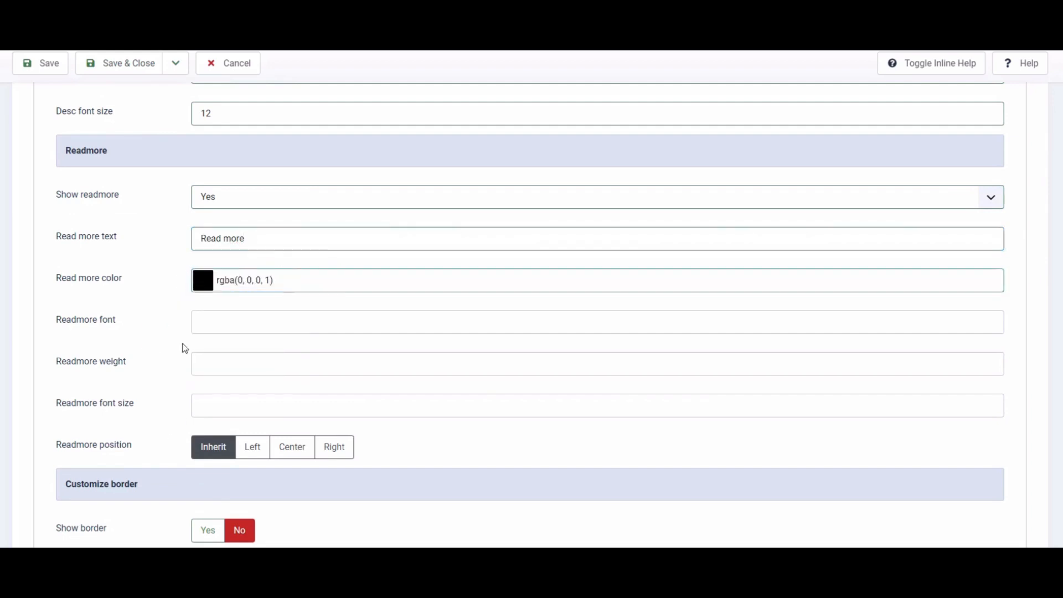
- Set the readmore font size to 14 and the readmore position to Left
click(206, 404)
text(14)
click(166, 450)
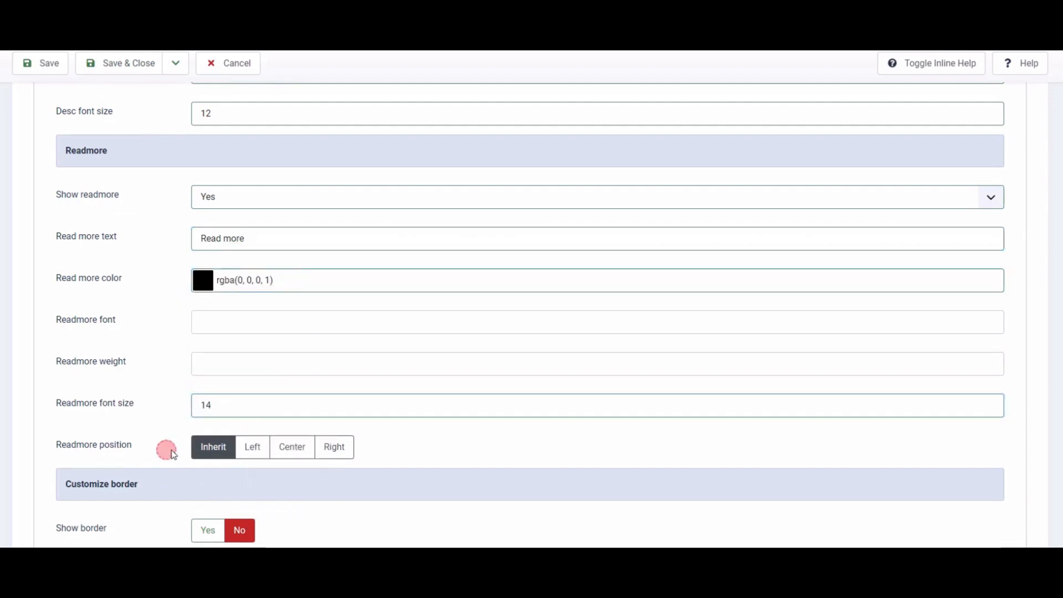
click(253, 447)
- Enable Show border with a Solid border type and rgba(0, 0, 0, 1) border colour
scroll(157, 434, down, 1)
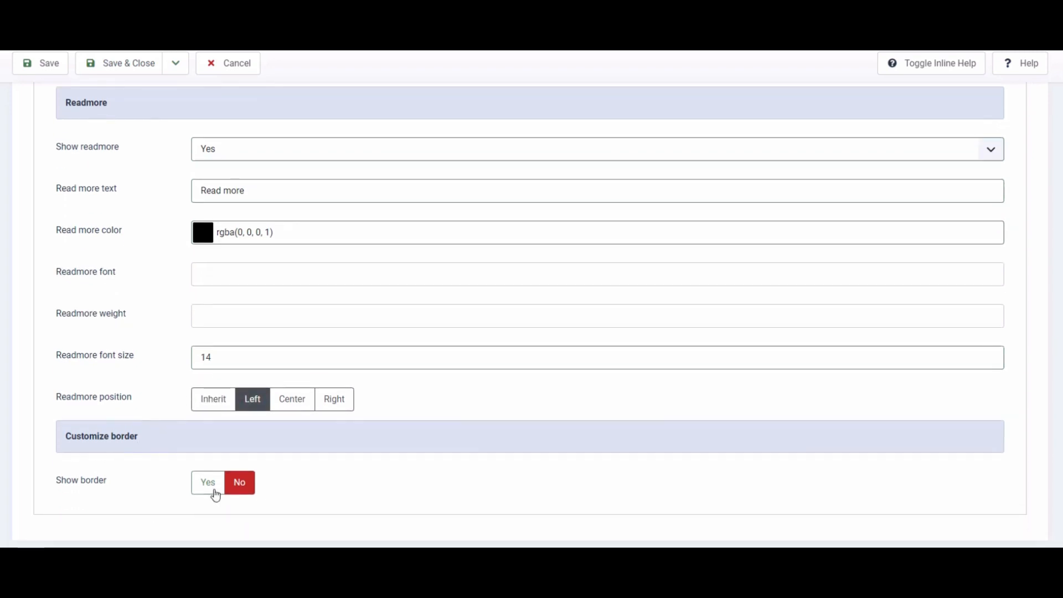
click(216, 493)
scroll(158, 474, down, 3)
click(237, 357)
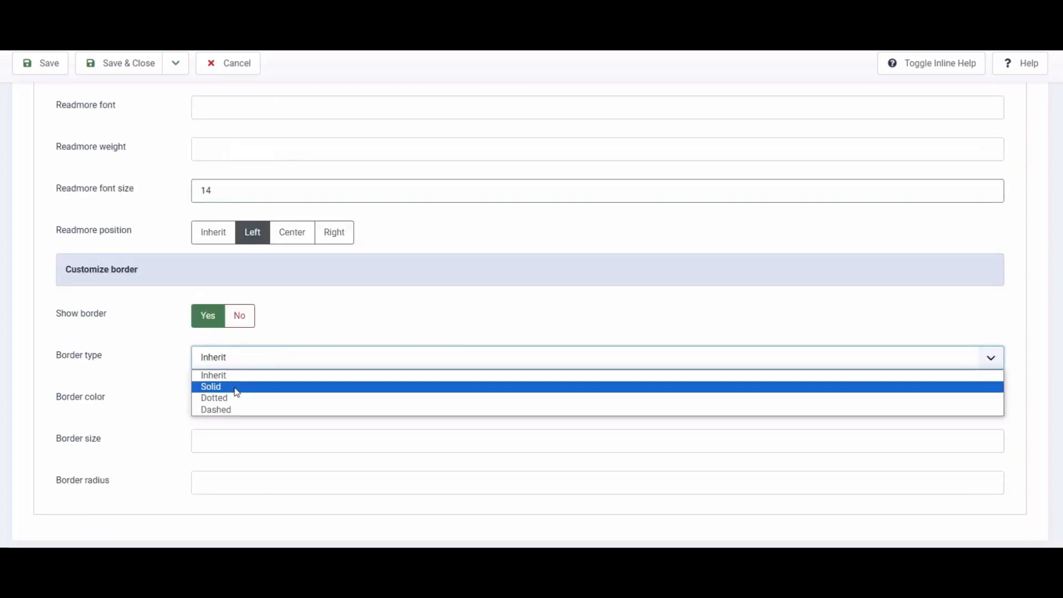
click(236, 386)
click(202, 398)
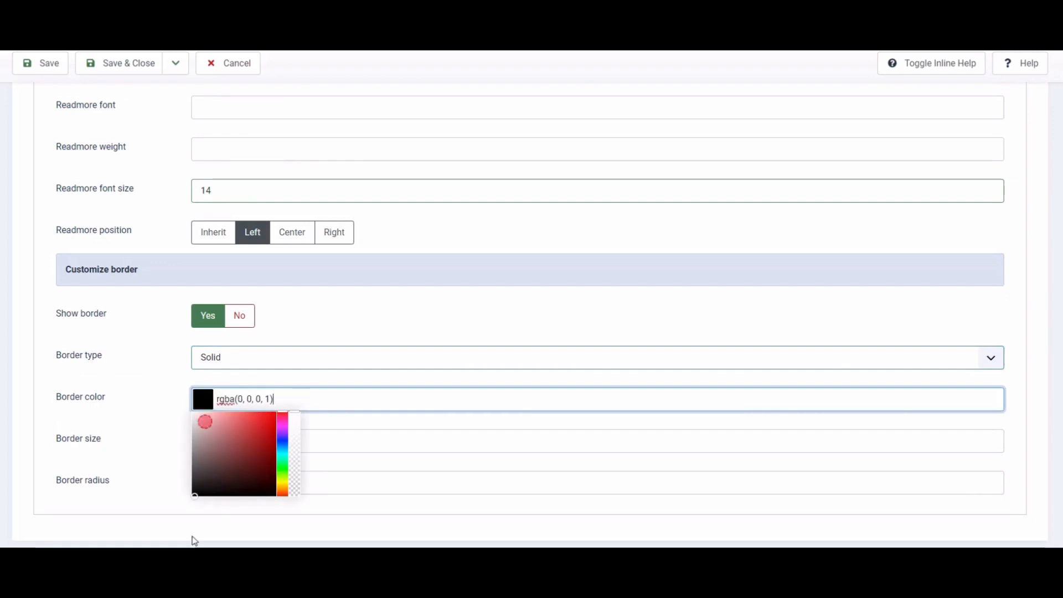
click(150, 496)
- Set the border size to 20
click(225, 442)
text(2)
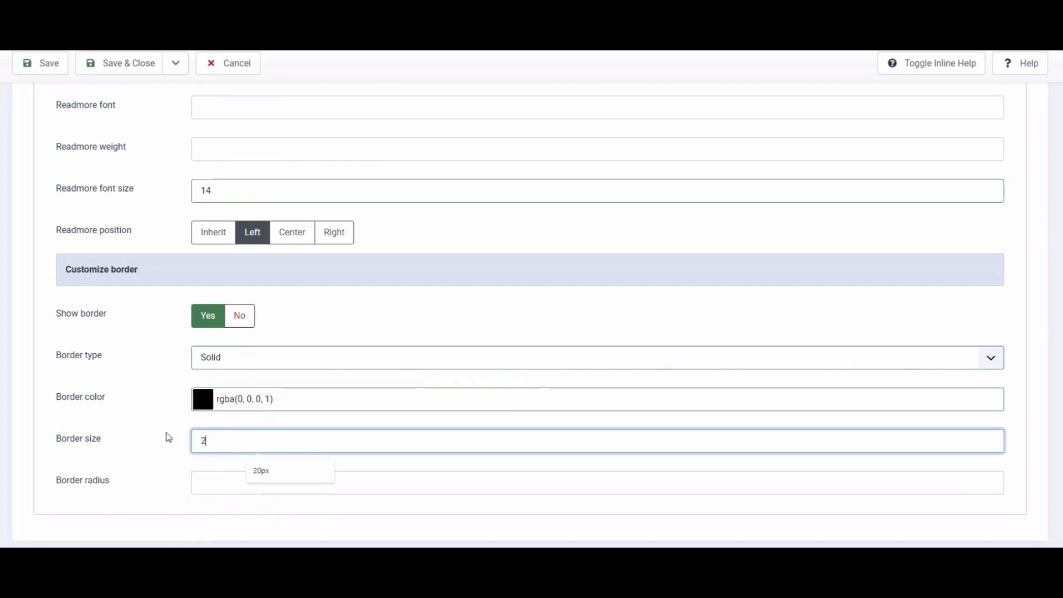
click(145, 432)
click(231, 440)
text(0)
click(177, 441)
scroll(150, 499, up, 15)
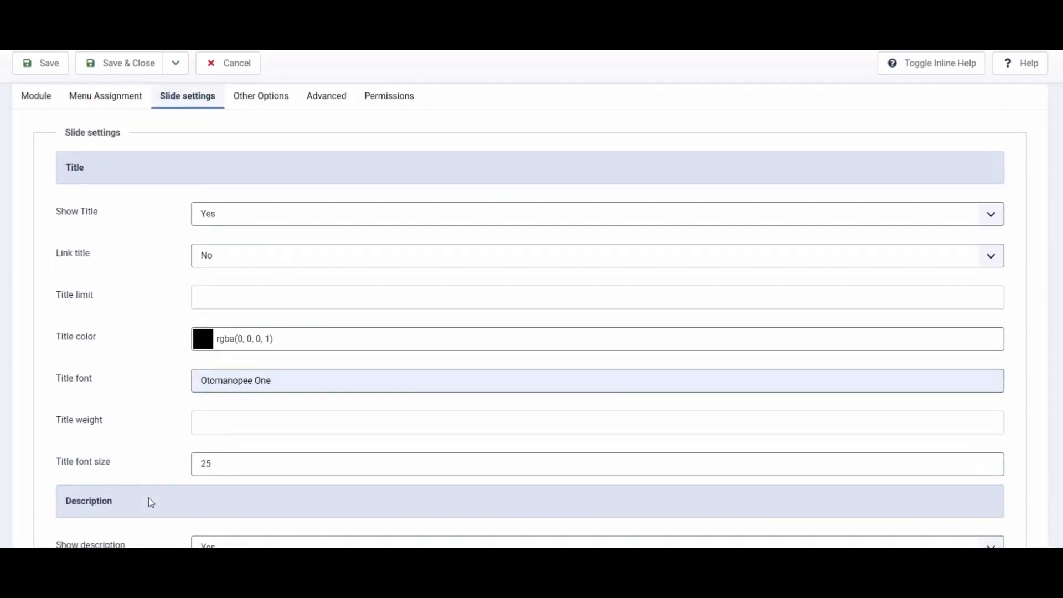
- Check the remaining module tabs, then save and close the module
click(273, 202)
click(323, 203)
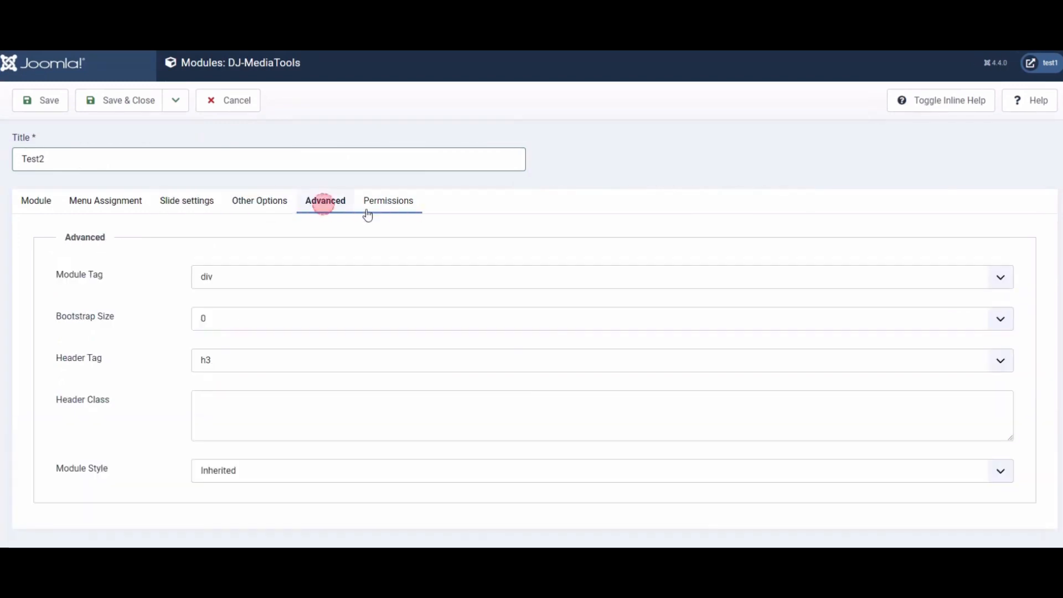
click(382, 210)
click(119, 100)
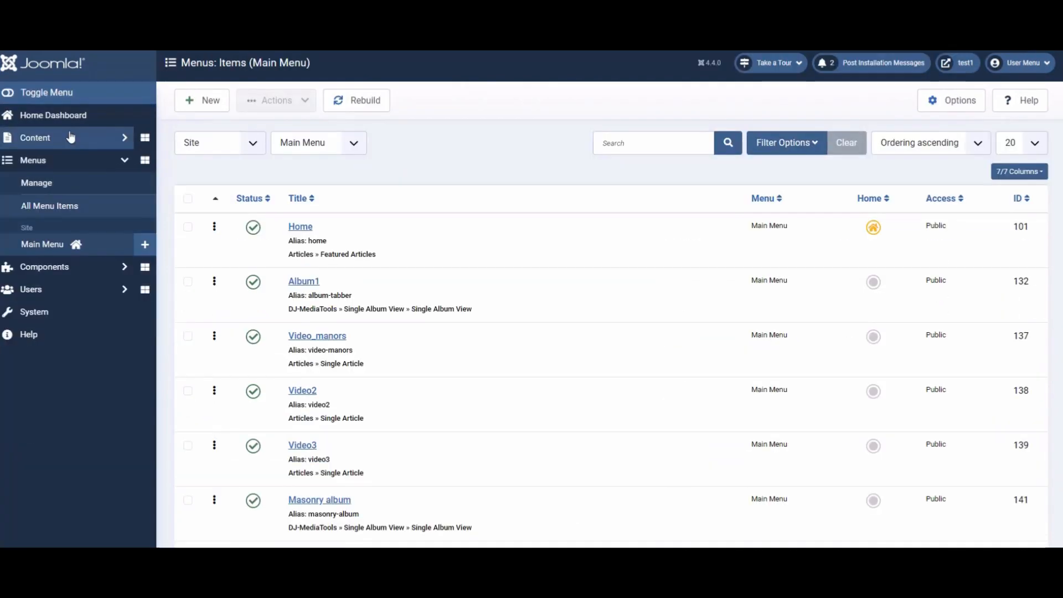
- Create a new article titled Test2
click(66, 138)
click(36, 160)
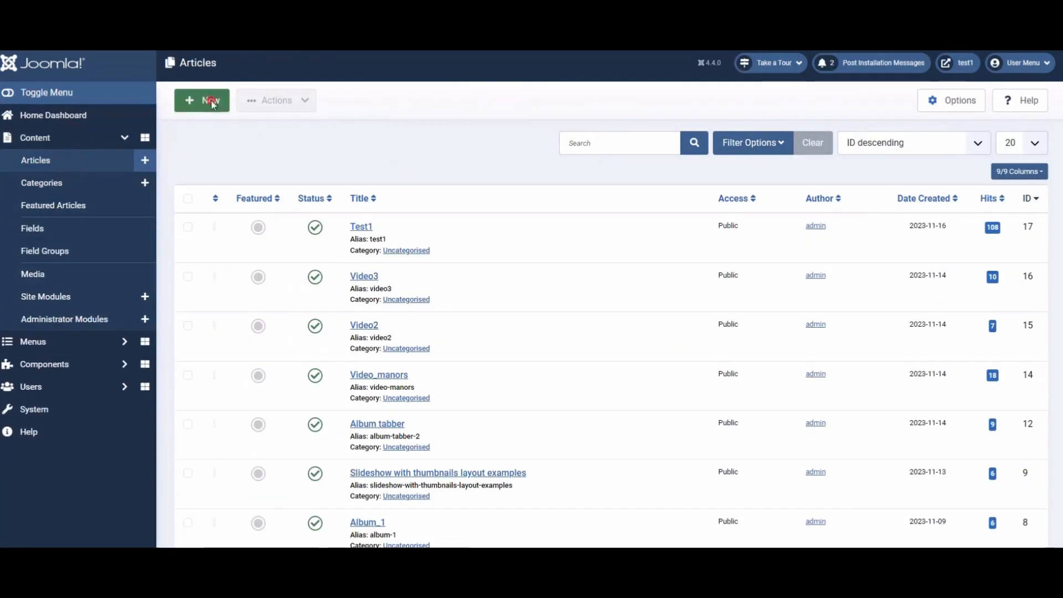
click(202, 100)
click(147, 156)
text(Test2)
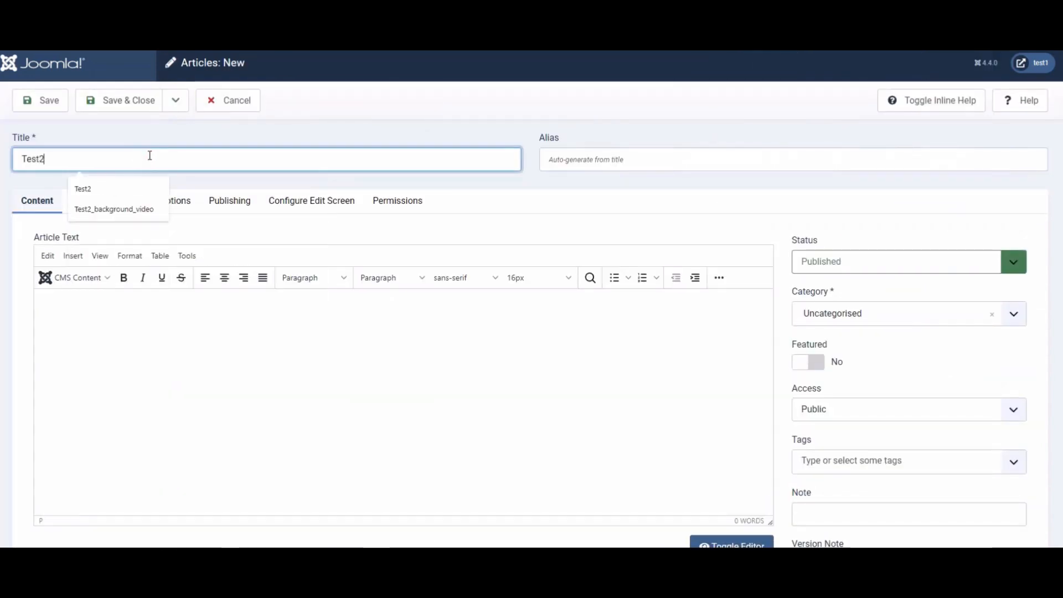
- Insert the Test2 module into the article text and save and close the article
click(202, 457)
click(75, 277)
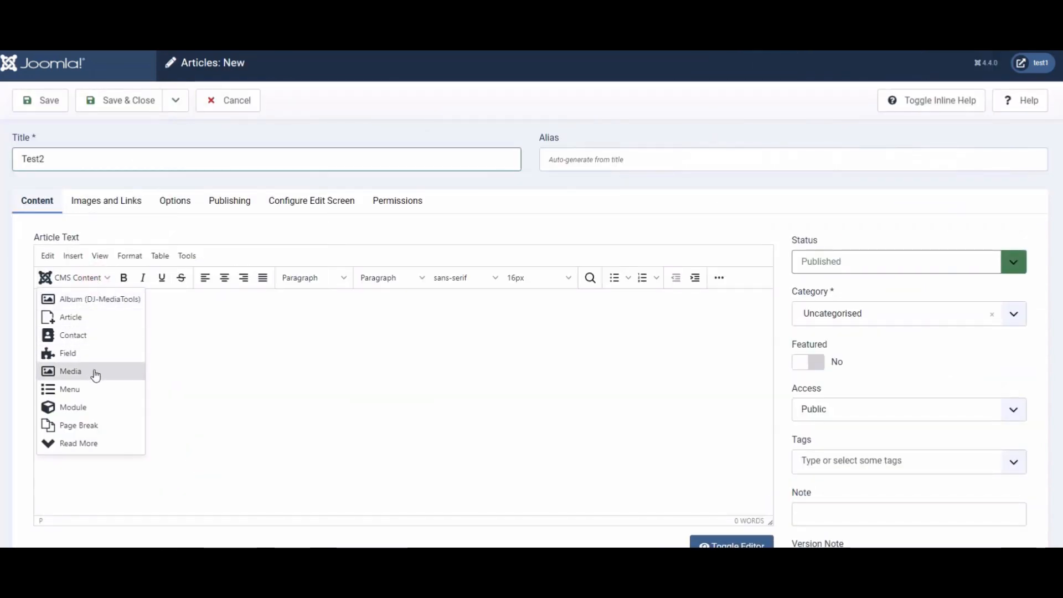
click(89, 408)
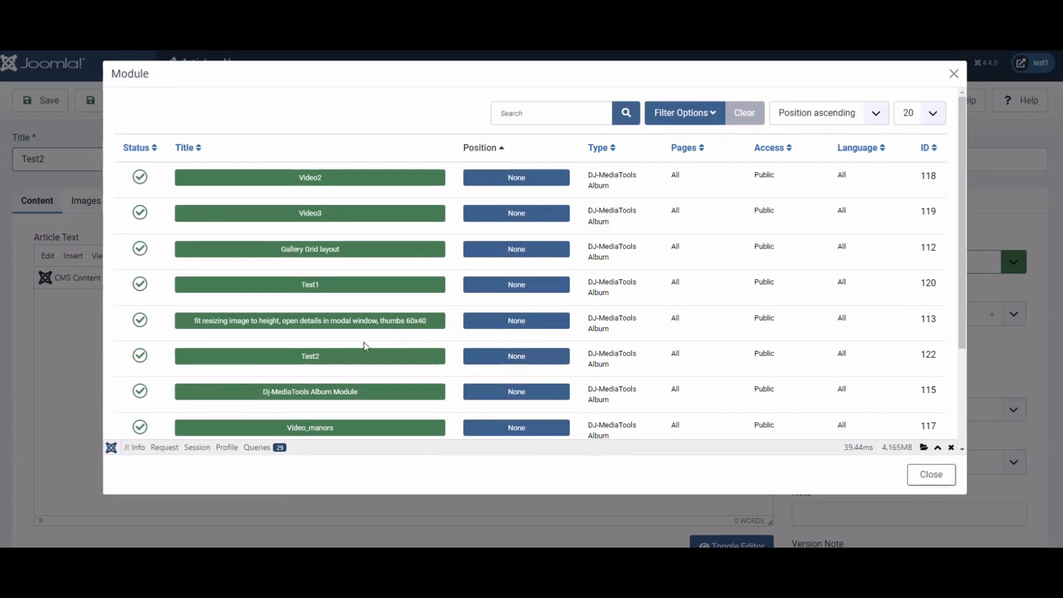
click(316, 357)
click(117, 100)
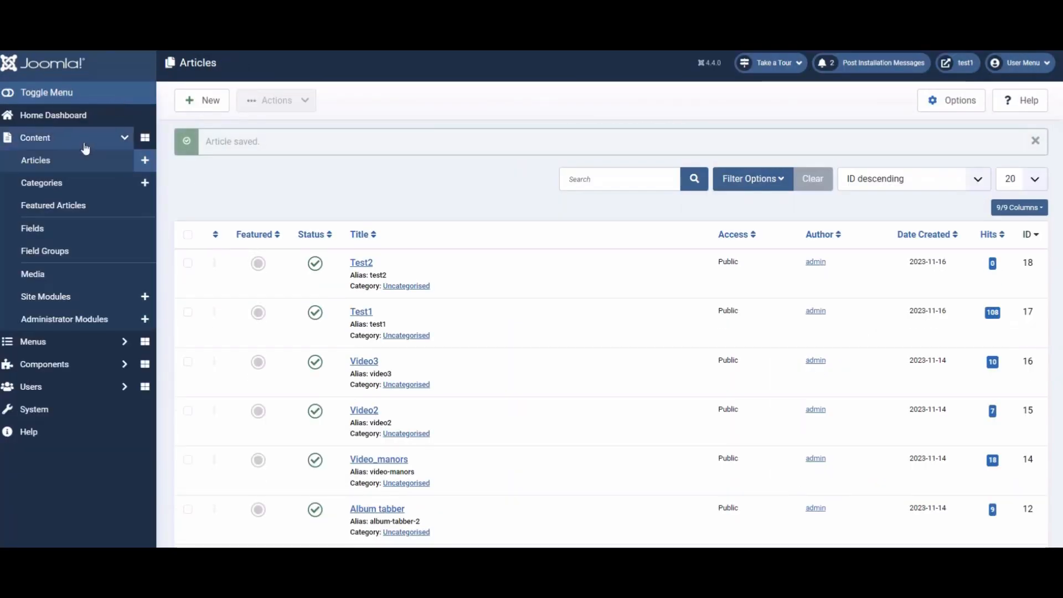
- Create a new Main Menu item titled Test2
click(77, 344)
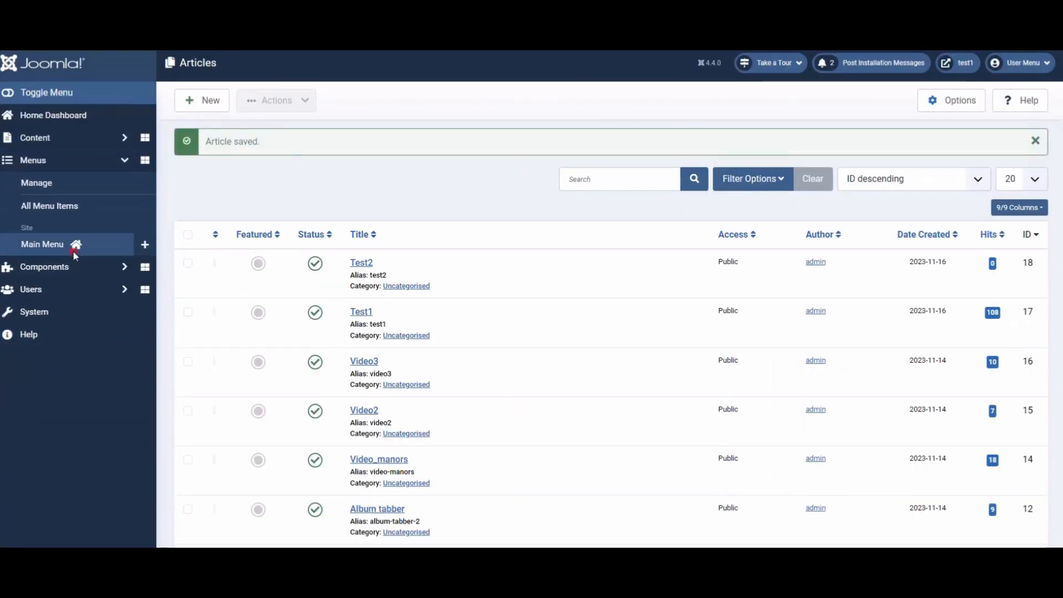
click(74, 253)
click(200, 103)
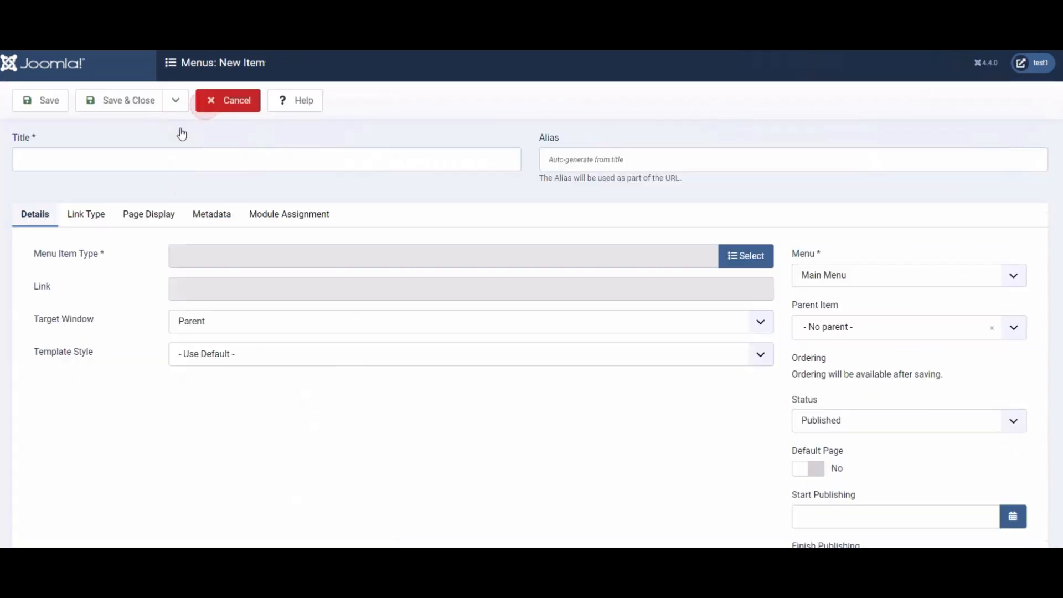
click(128, 160)
text(Test2)
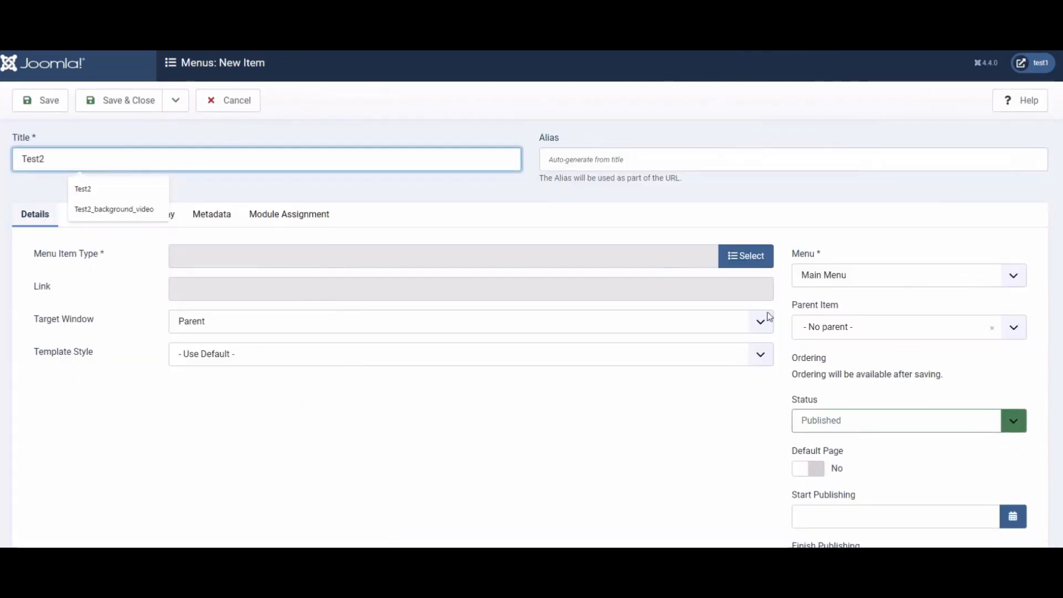
- Set the menu item type to Single Article, select the Test2 article, and save and close
click(762, 257)
click(131, 112)
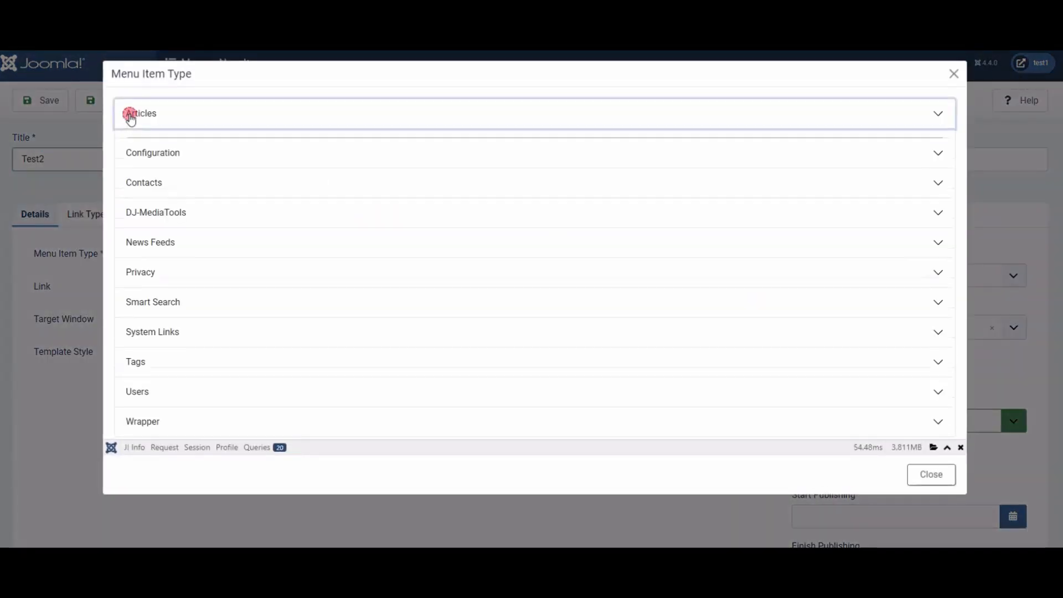
click(207, 406)
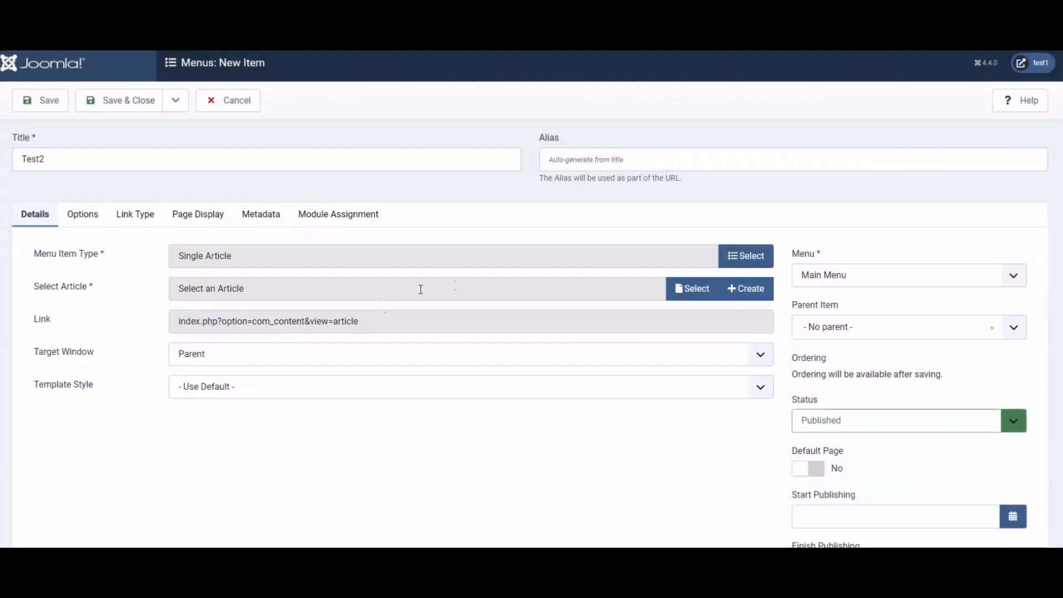
click(692, 290)
click(169, 156)
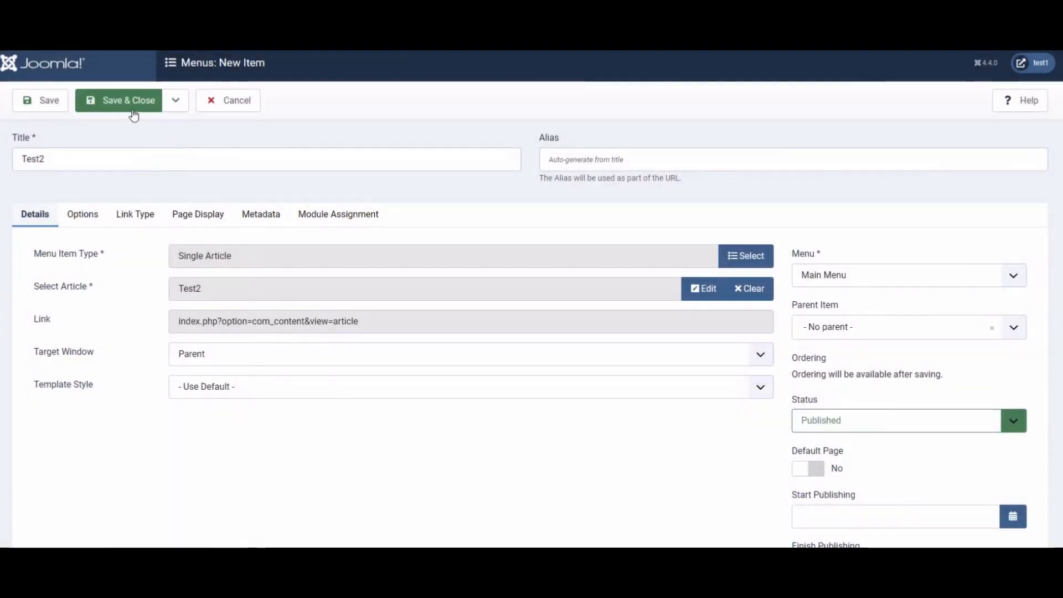
click(134, 114)
- Open the site frontend and step through the Test2 slider with the next arrow
click(957, 64)
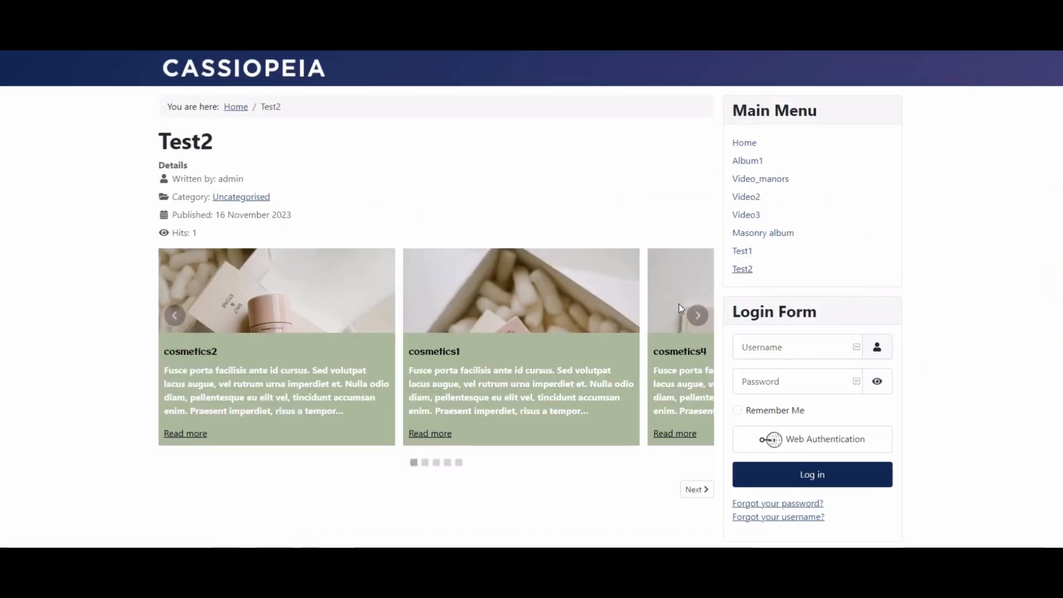
click(701, 317)
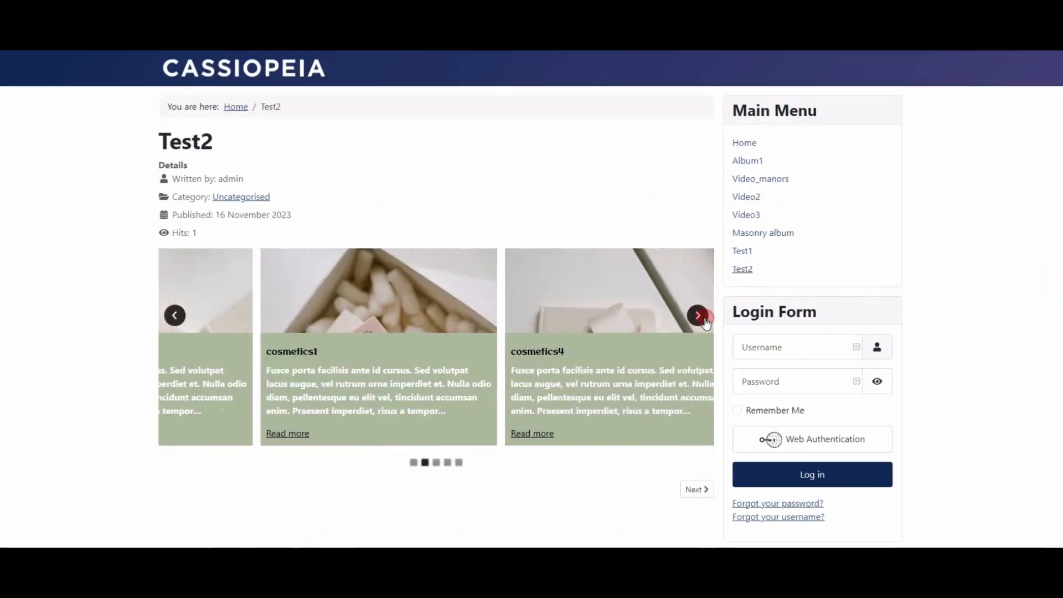
click(701, 318)
click(699, 318)
click(697, 319)
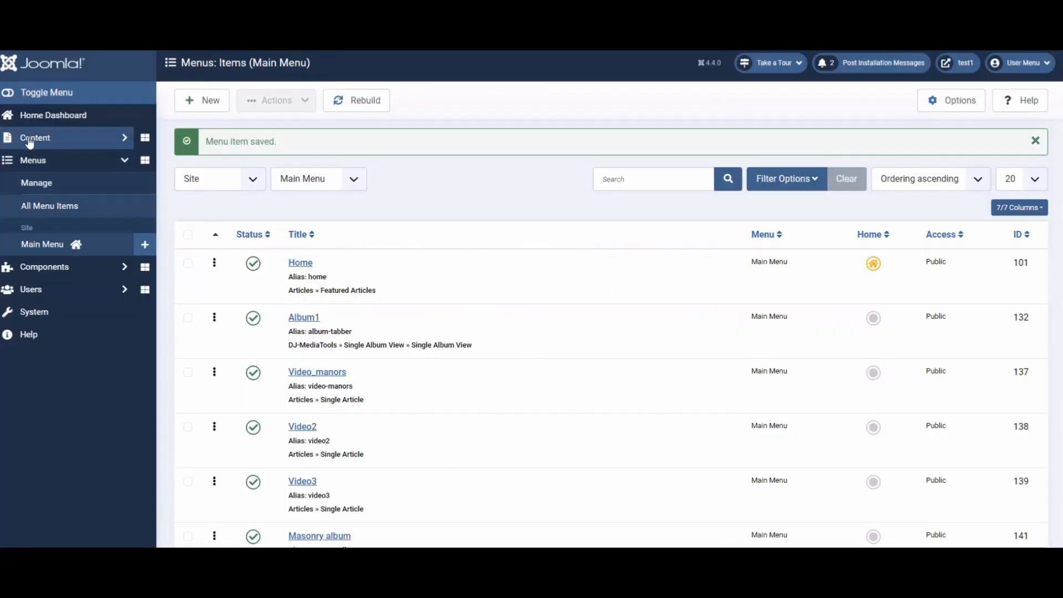
- Reopen the Test2 module, set the InfoBox position to Above the image, and save
click(31, 138)
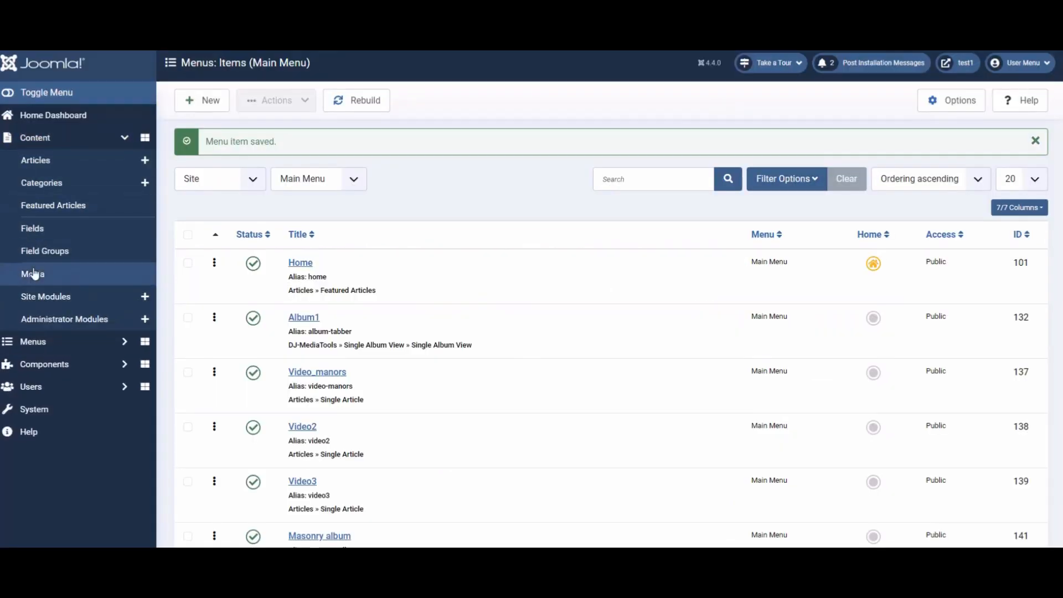
click(38, 297)
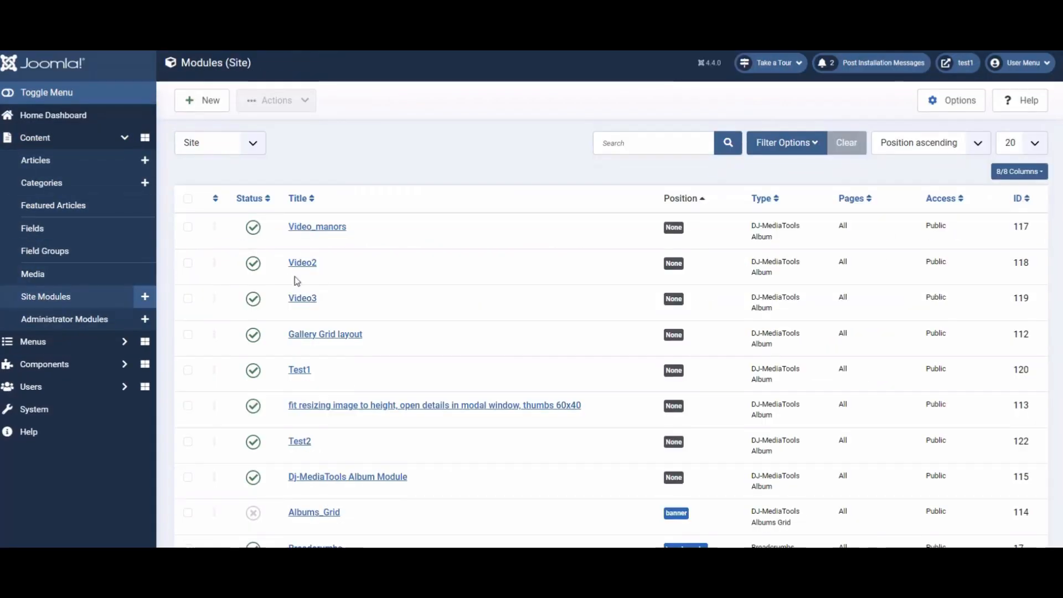
click(307, 443)
scroll(233, 370, down, 8)
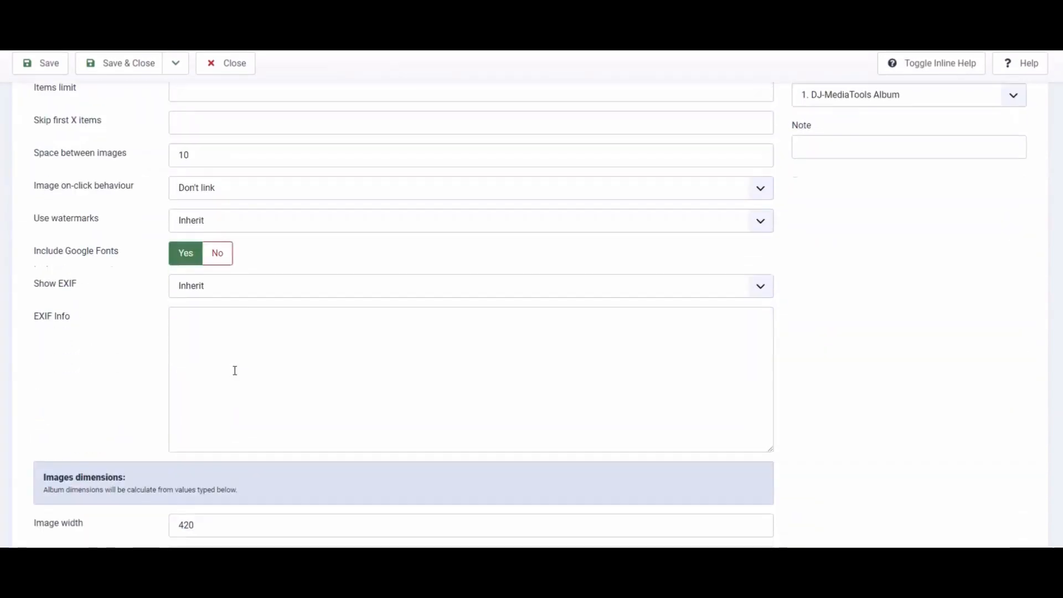
scroll(234, 372, down, 10)
click(245, 195)
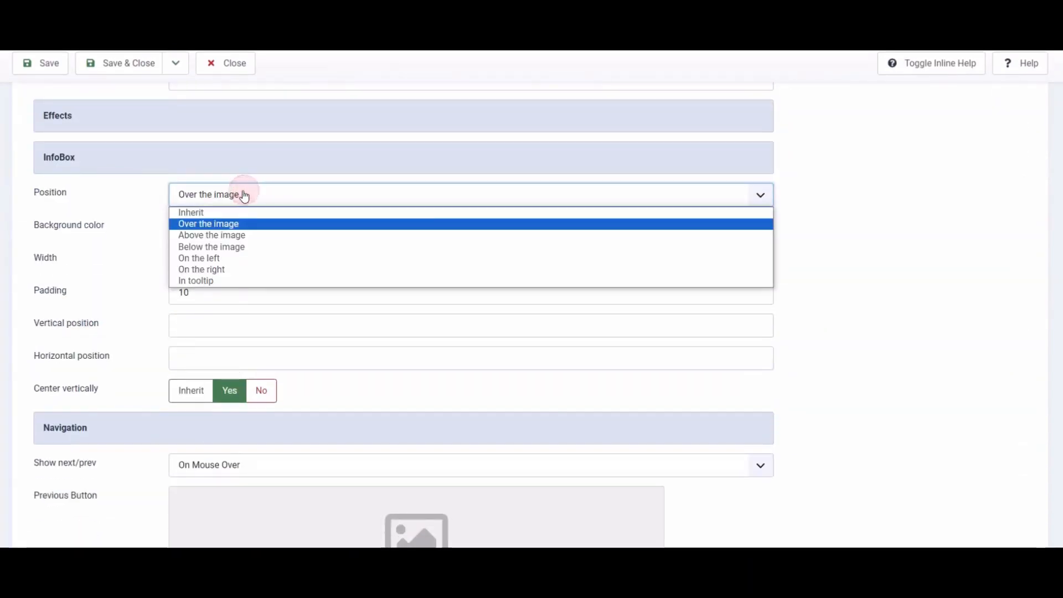
click(233, 235)
click(38, 63)
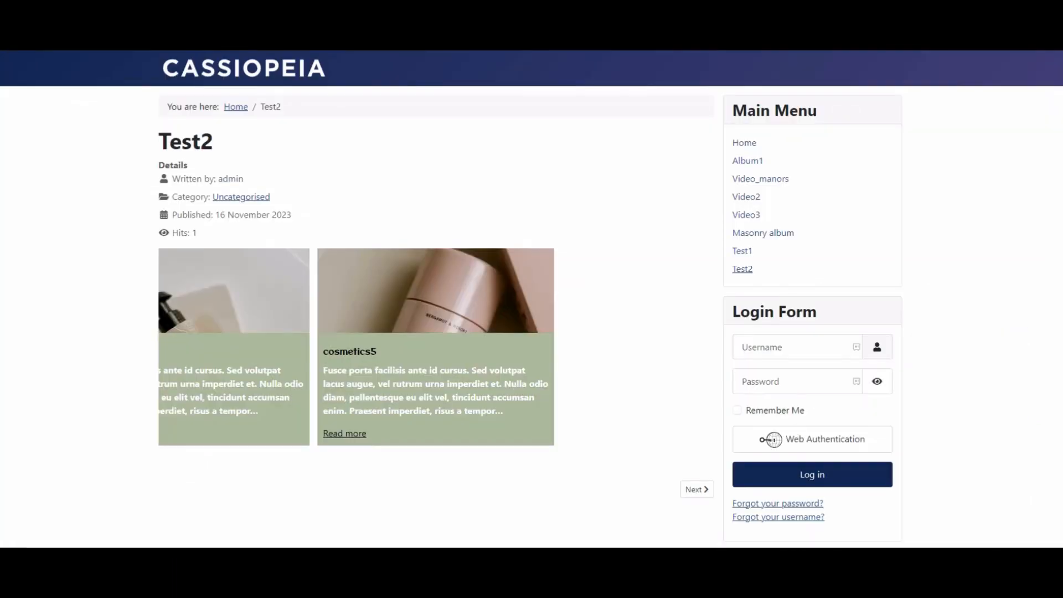
- Reload the Test2 frontend page and step through the slider
key(F5)
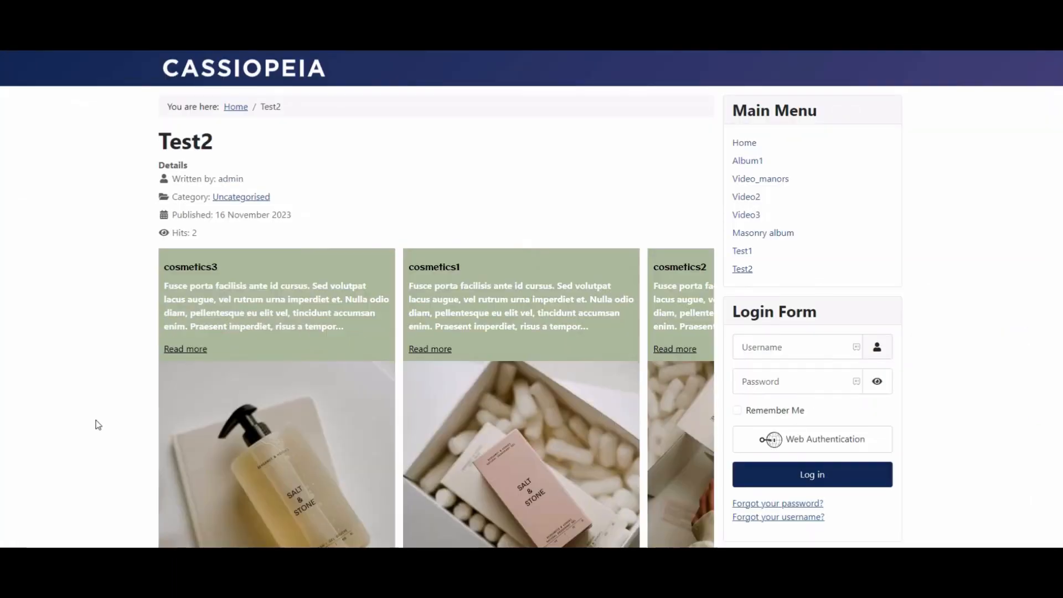
scroll(576, 442, down, 1)
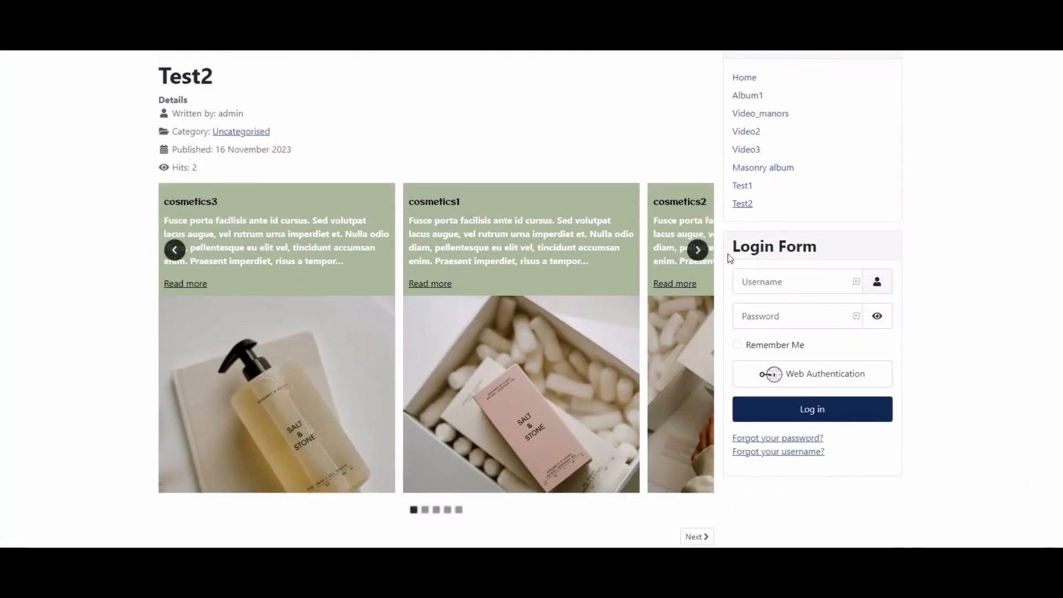
click(698, 250)
click(698, 250)
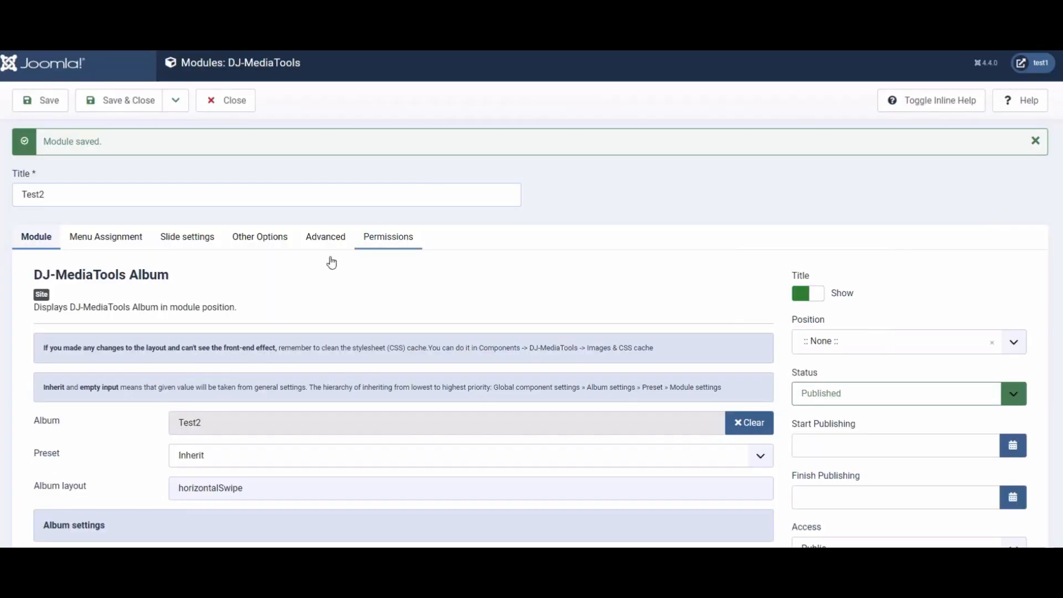
scroll(278, 285, down, 20)
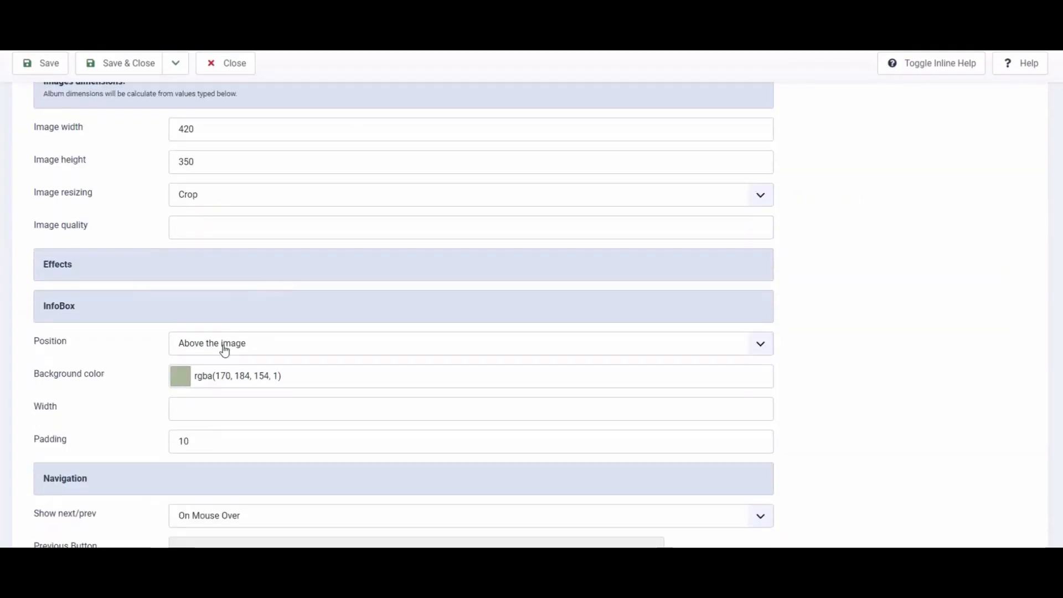
- Set the InfoBox position to Below the image and save the module
click(224, 349)
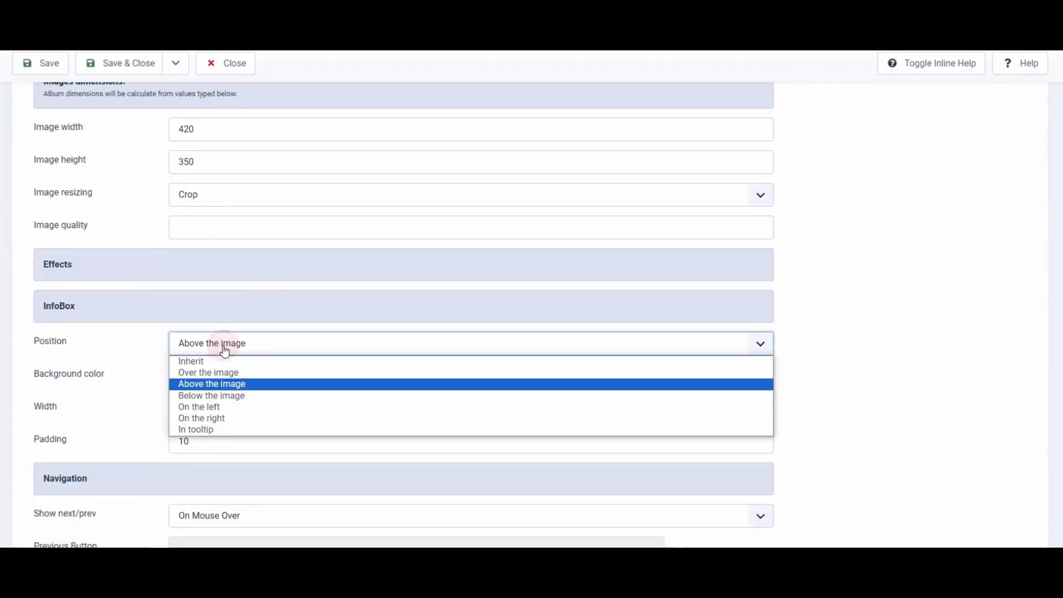
click(206, 394)
click(44, 66)
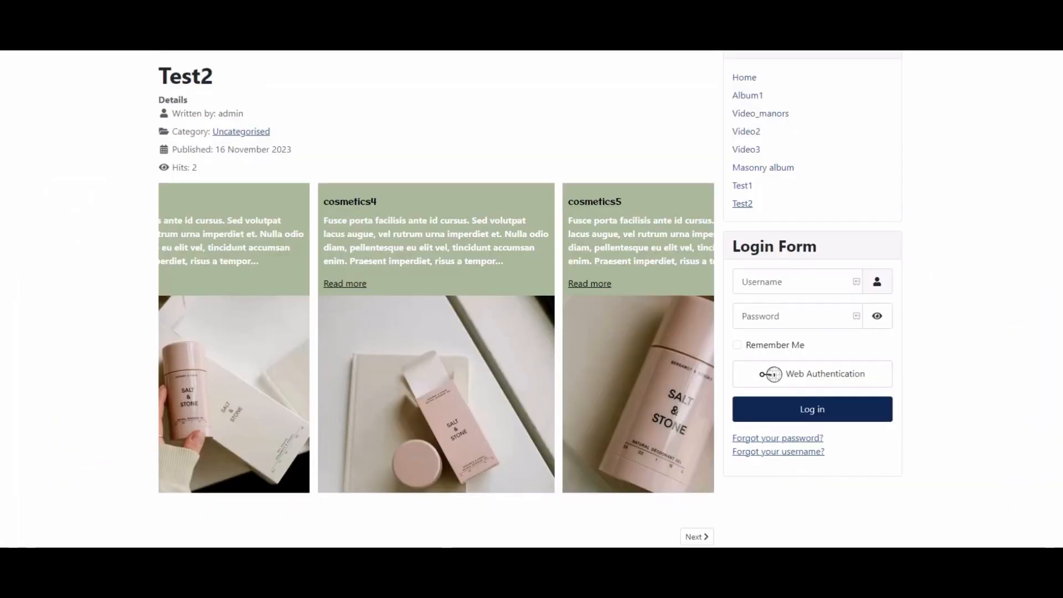
- Reload the Test2 frontend page and step through the slider
key(F5)
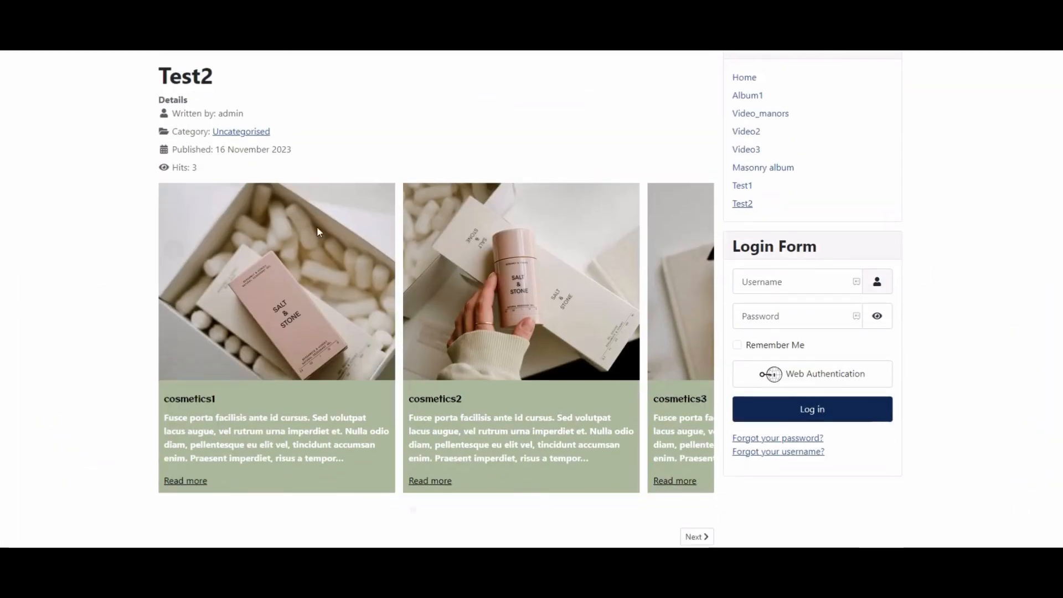
click(701, 255)
click(698, 252)
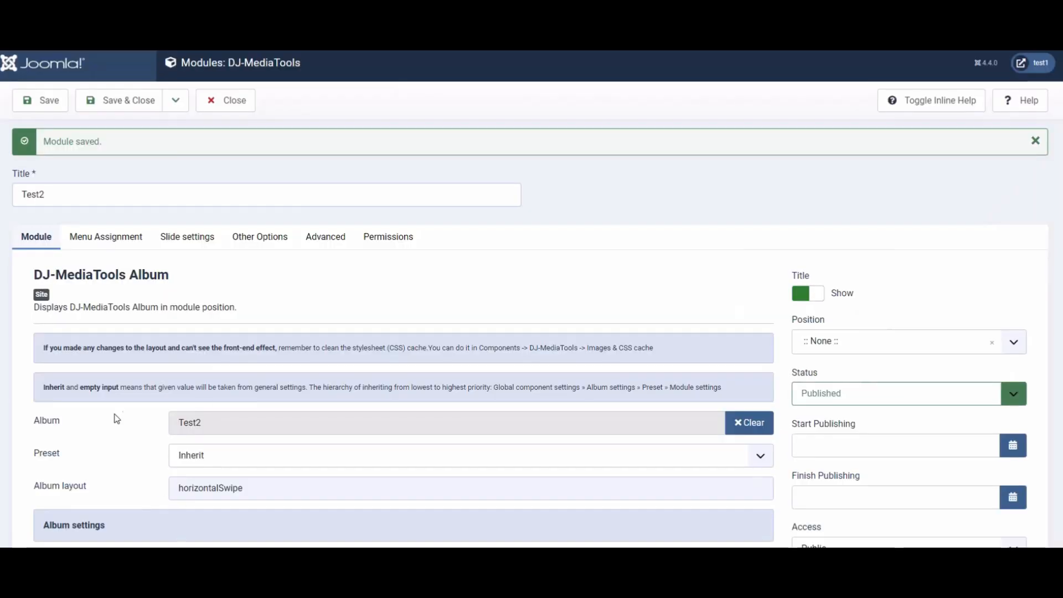
- Change the InfoBox position to On the left and save the module
scroll(116, 419, down, 15)
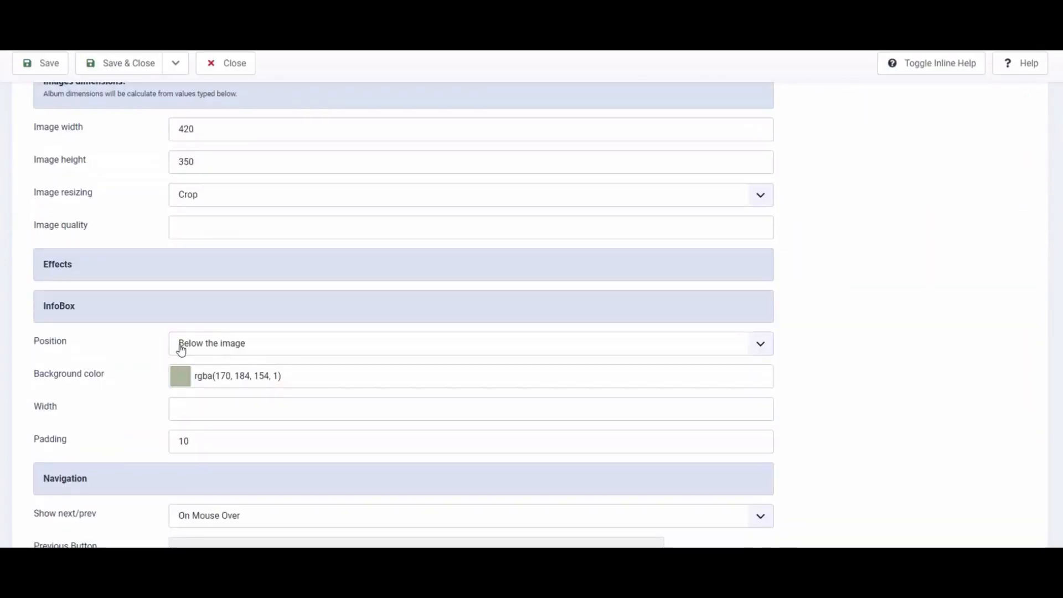
click(181, 349)
click(214, 406)
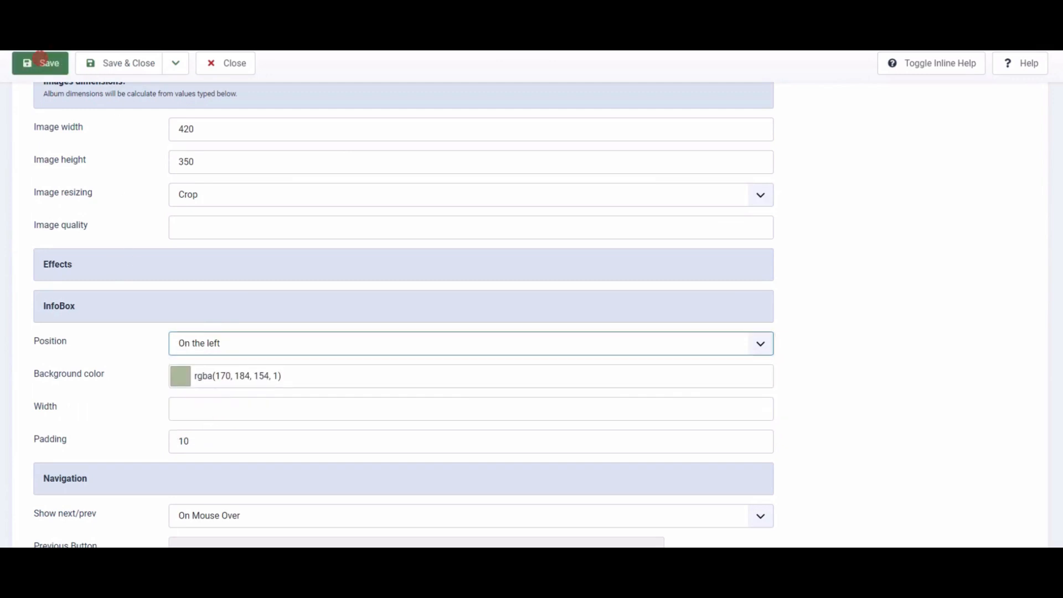
click(40, 59)
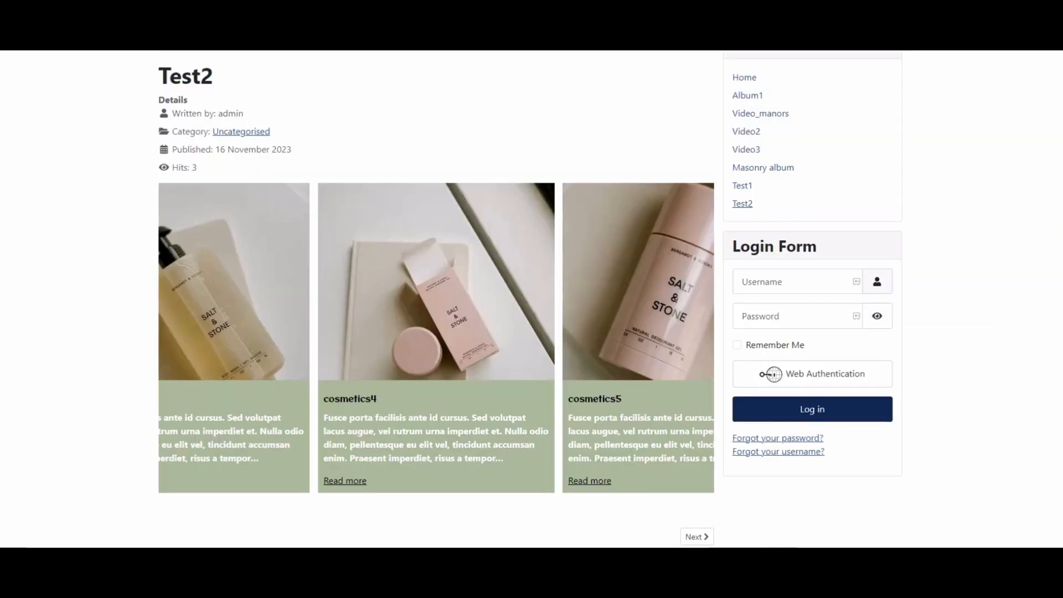
- Reload the Test2 frontend page and step through the slider with the next arrow
key(F5)
click(698, 302)
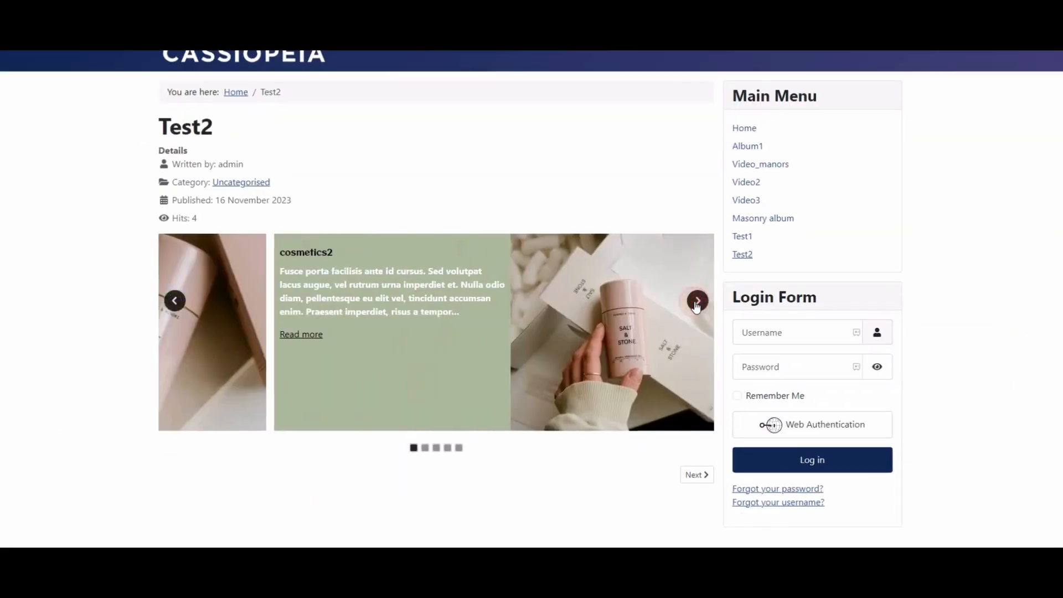
click(698, 305)
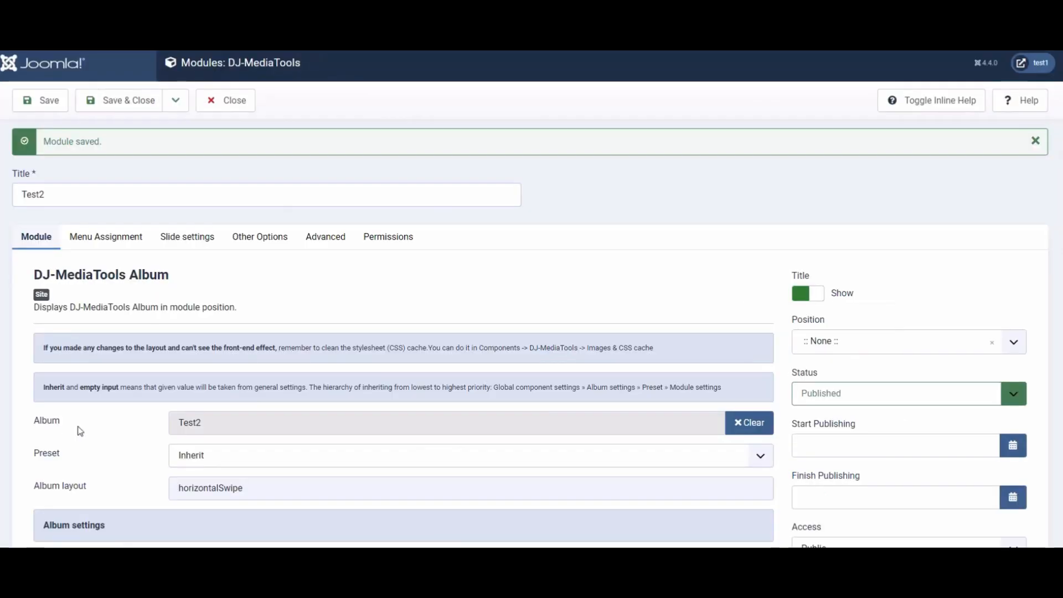
- Change the InfoBox position to On the right and save the module
scroll(80, 431, down, 15)
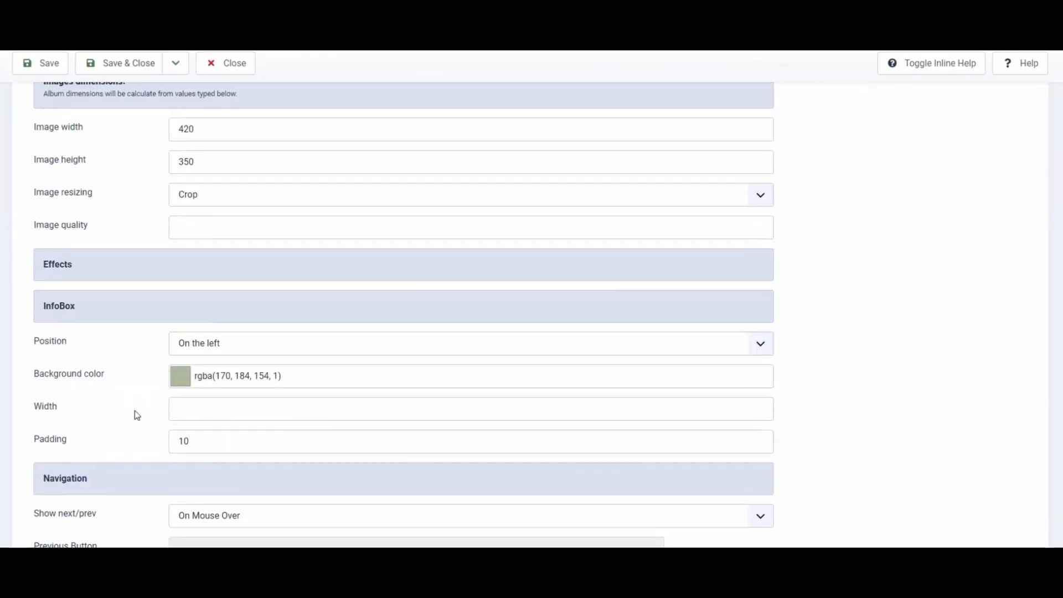
click(200, 343)
click(222, 420)
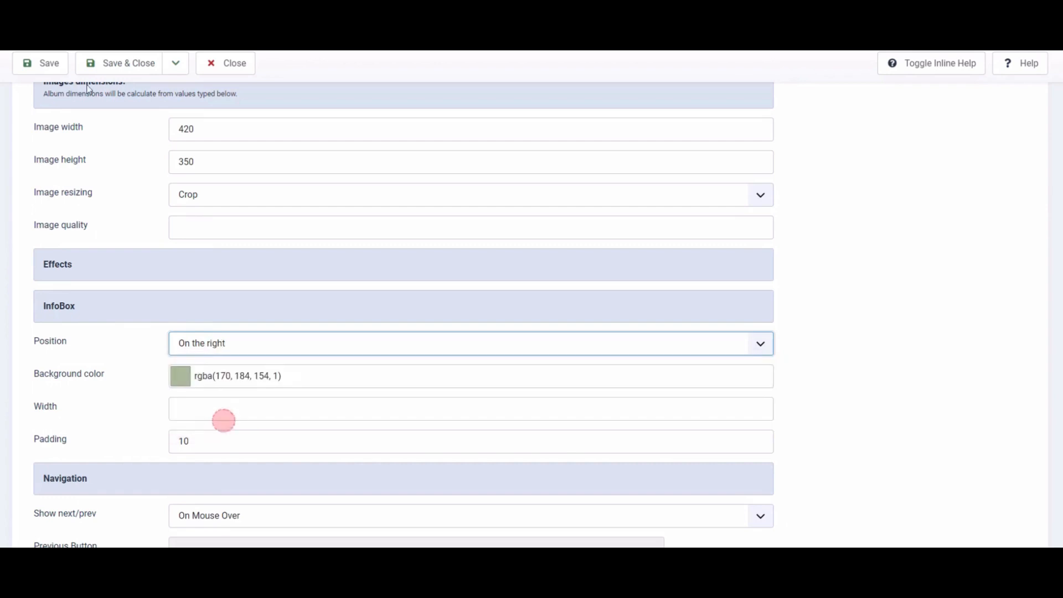
click(50, 63)
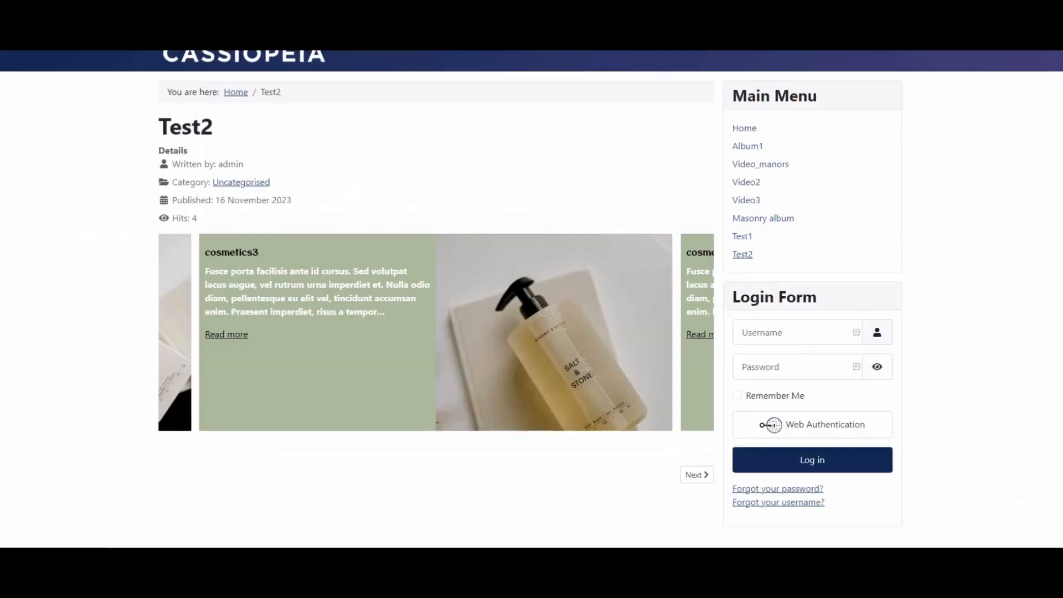
- Reload the Test2 frontend page to view the slider
key(F5)
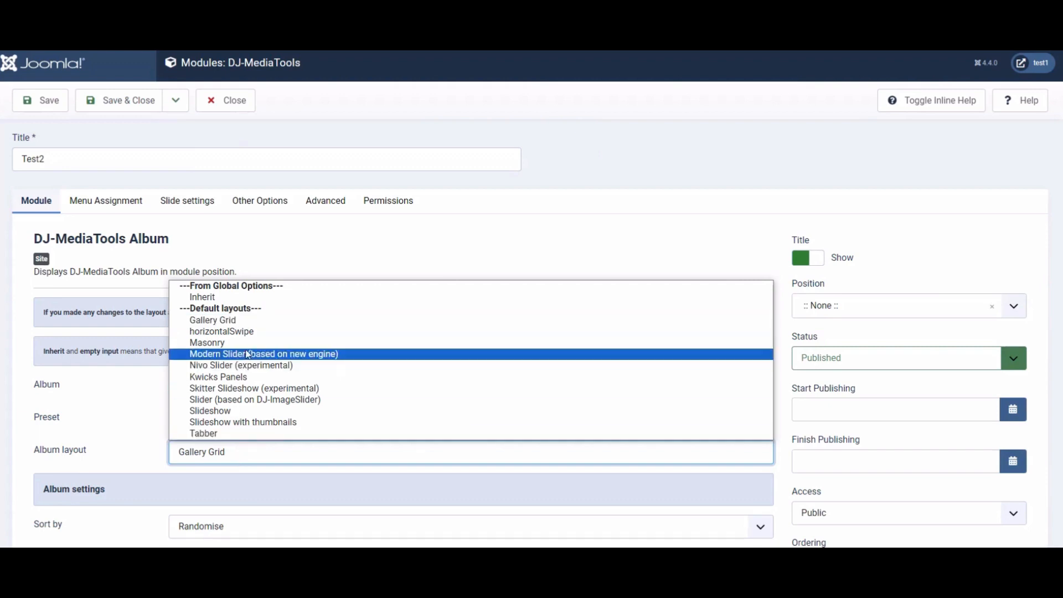
- Switch the module's album layout to Masonry and save
click(246, 344)
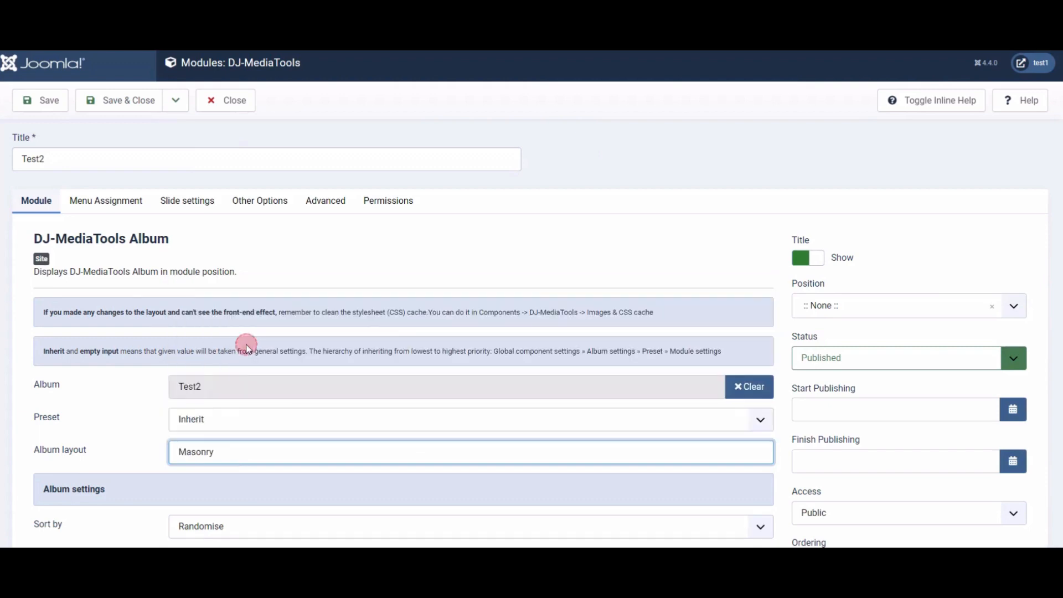
click(42, 100)
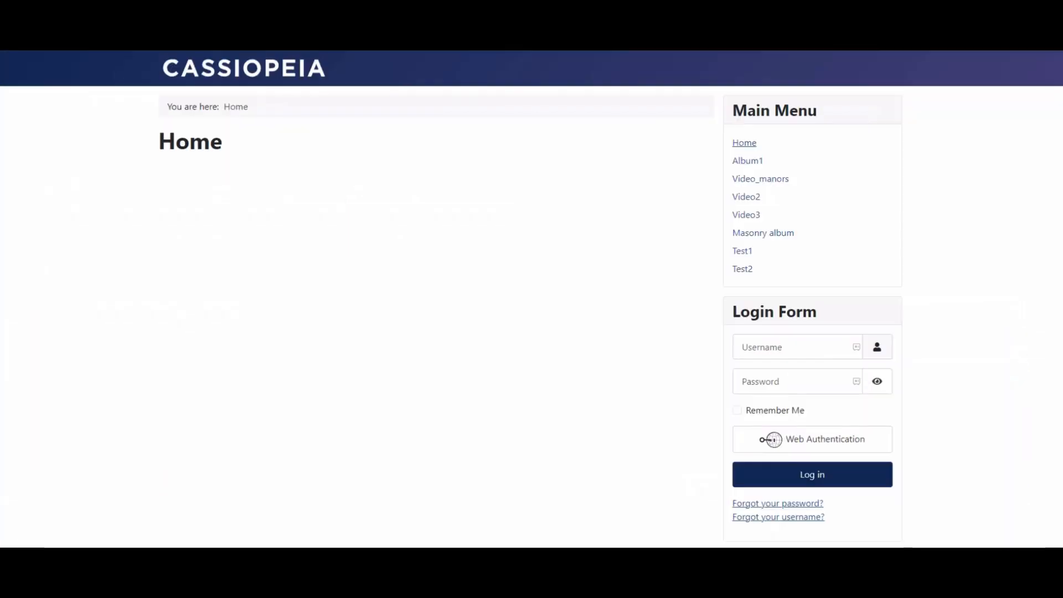
- Open the Test2 page from the main menu and scroll through the masonry gallery
click(742, 277)
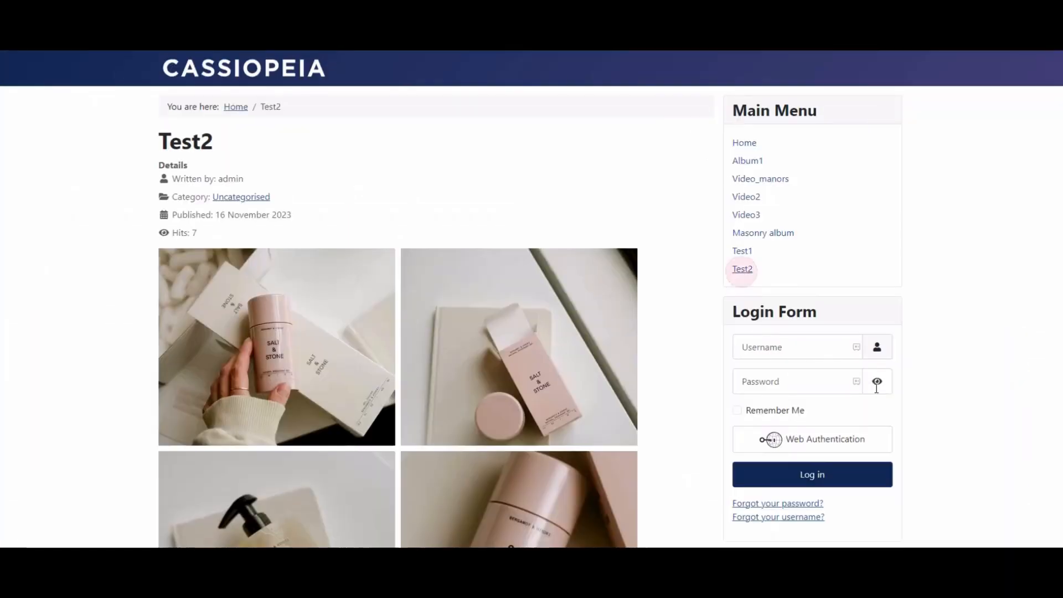
scroll(575, 431, down, 2)
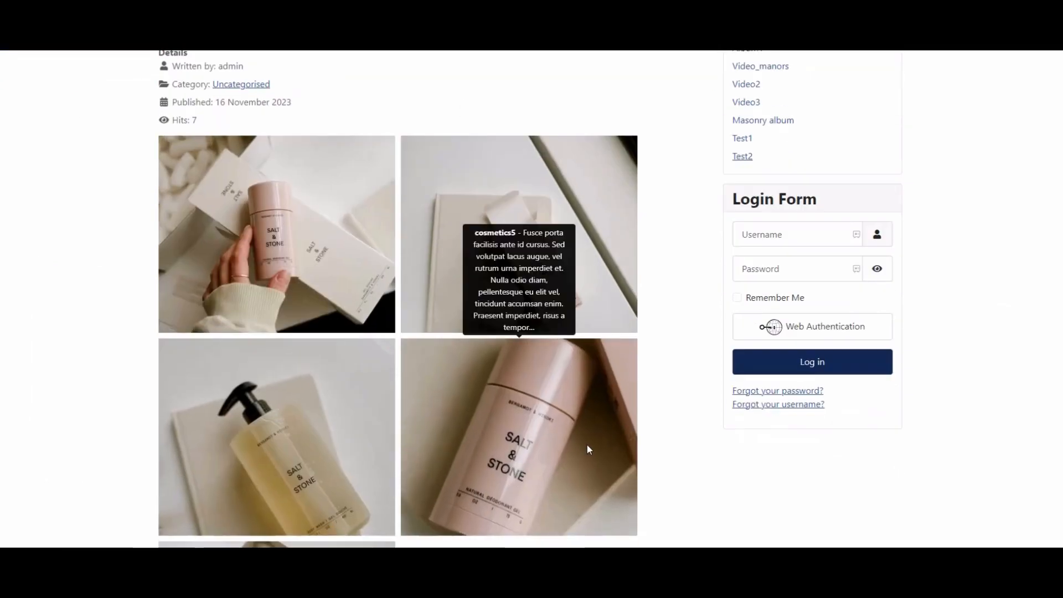